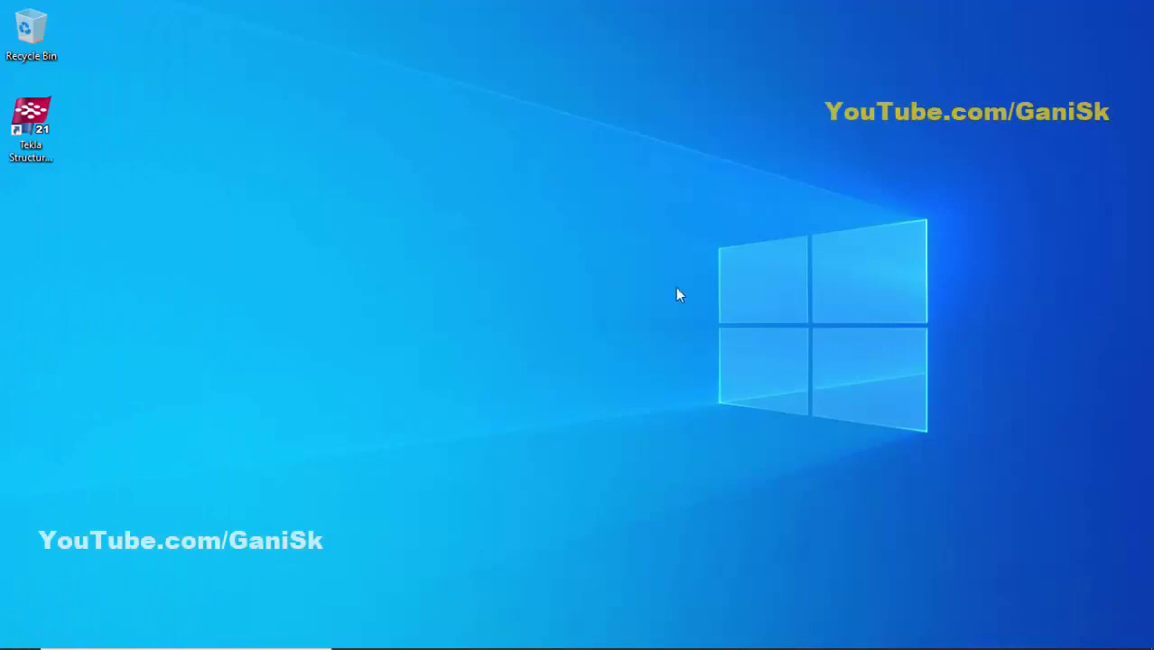
Start Tekla Structures with the UK environment, Steel Detailer role and Steel Detailing configuration
double_click(45, 128)
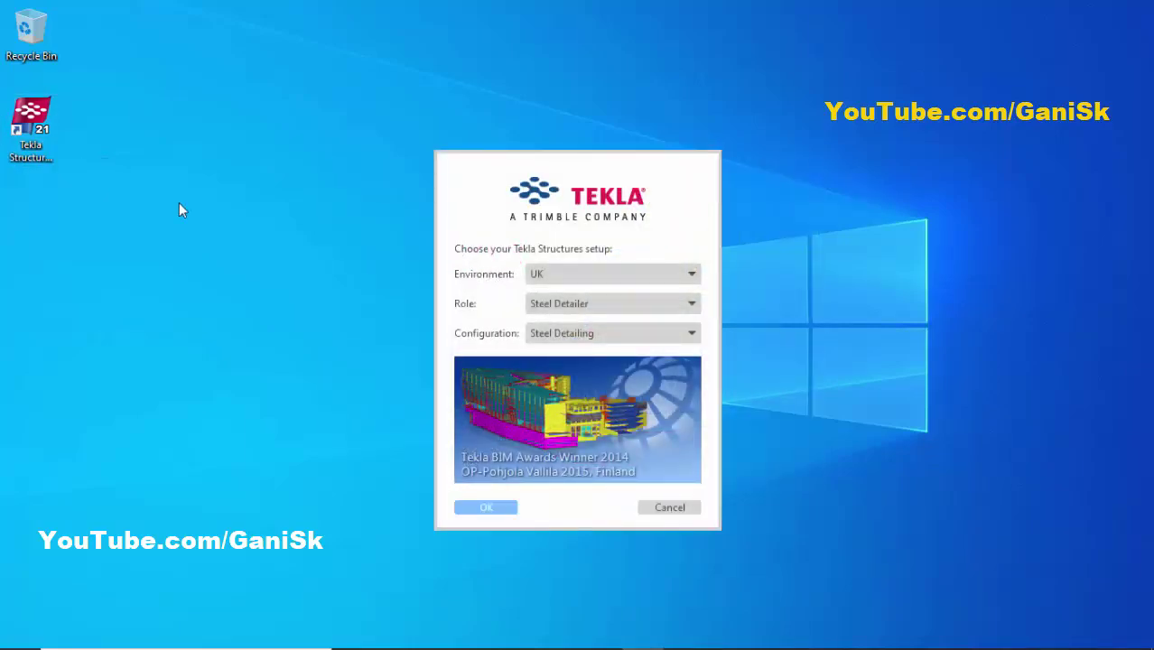
left_click(585, 276)
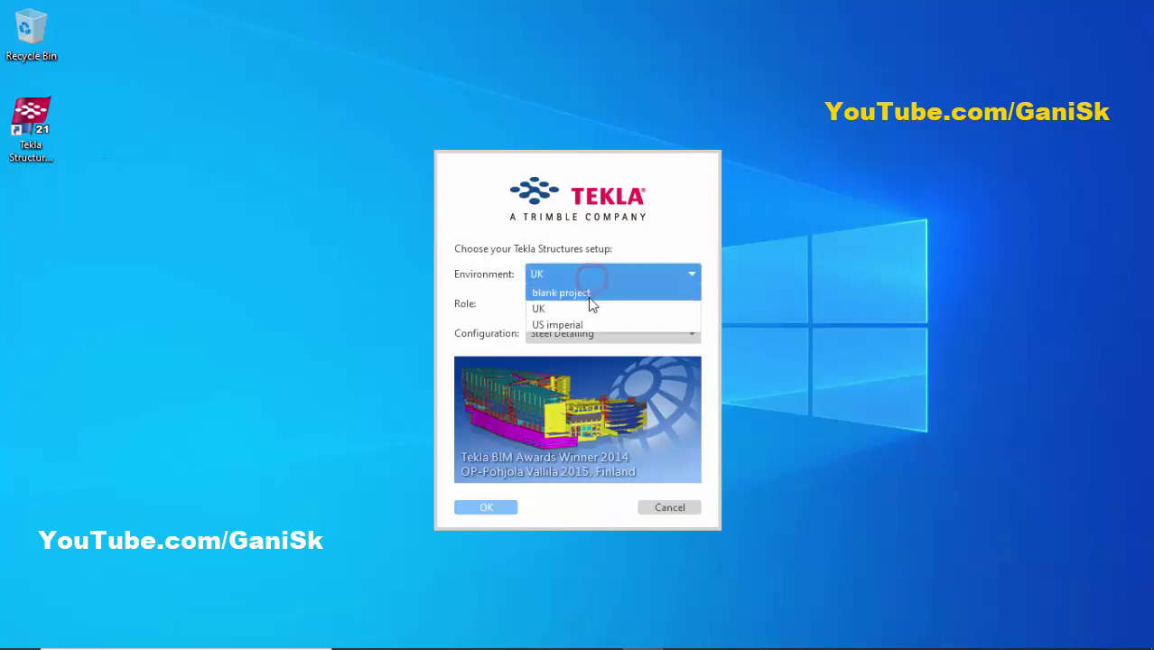
left_click(586, 308)
left_click(603, 271)
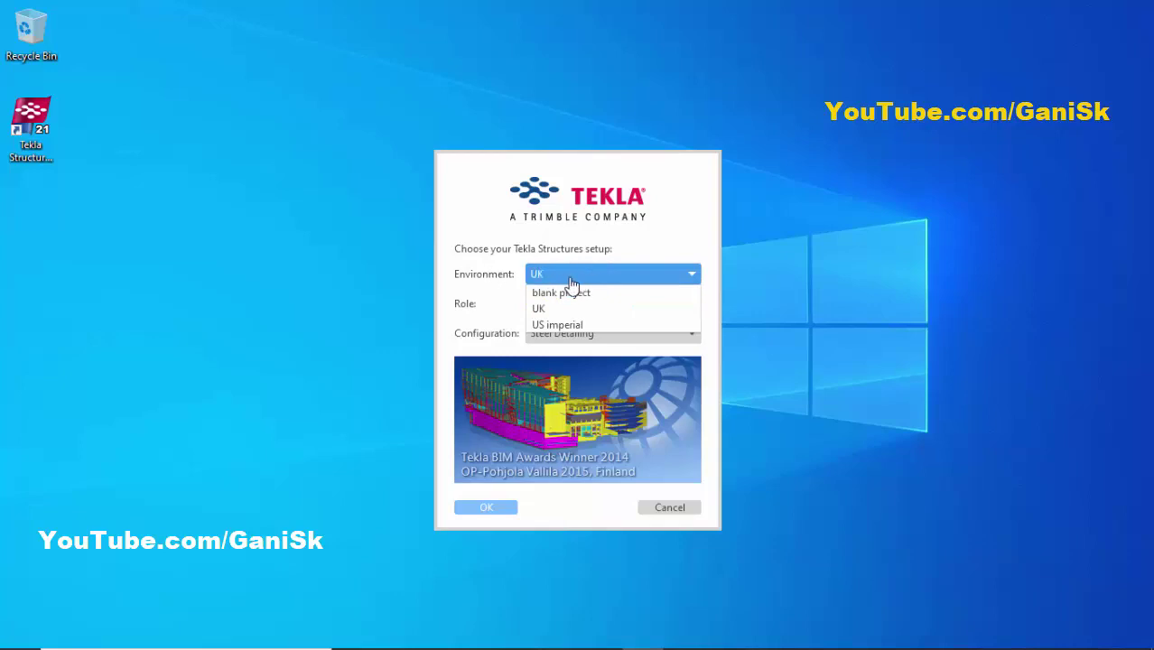
left_click(589, 272)
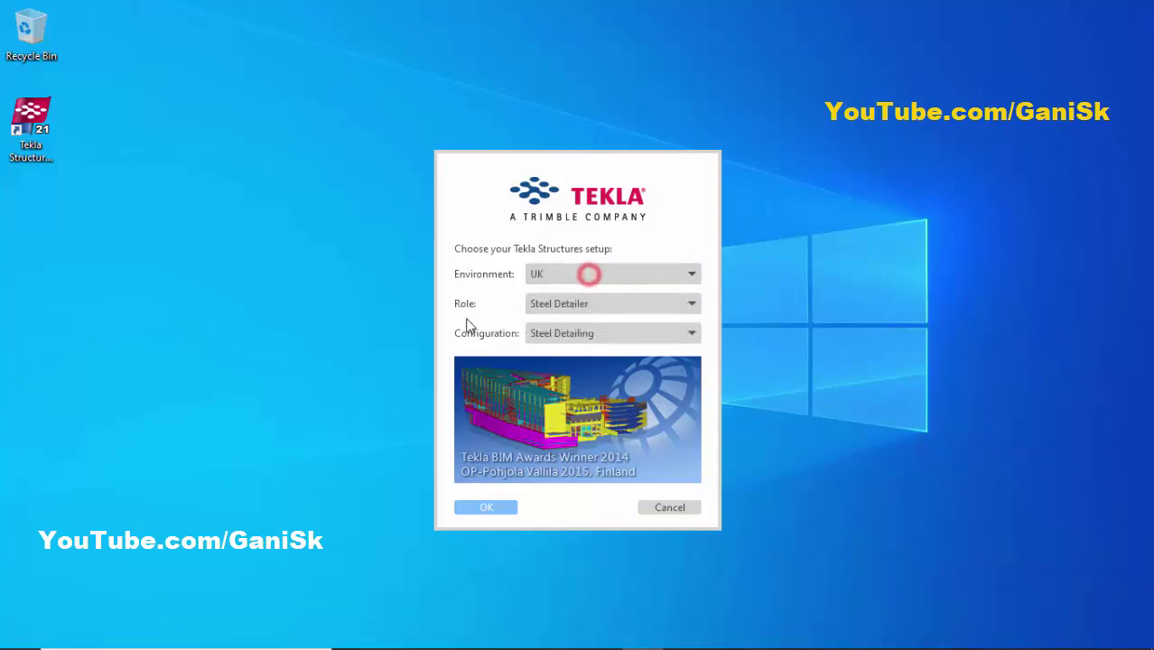
left_click(569, 305)
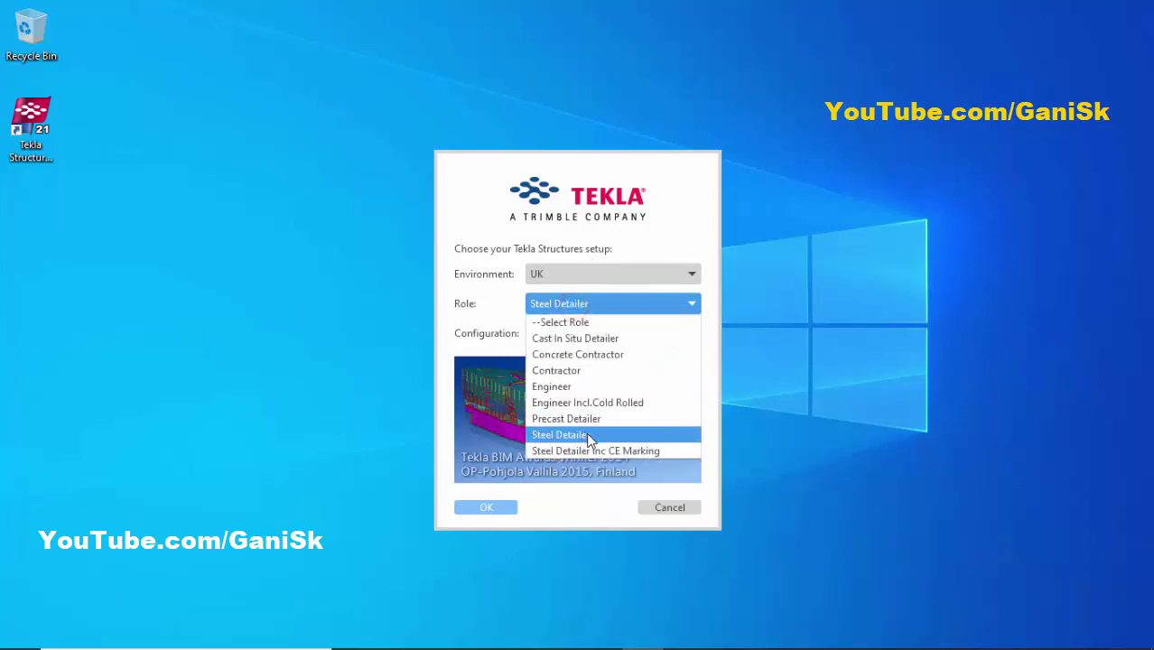
left_click(588, 435)
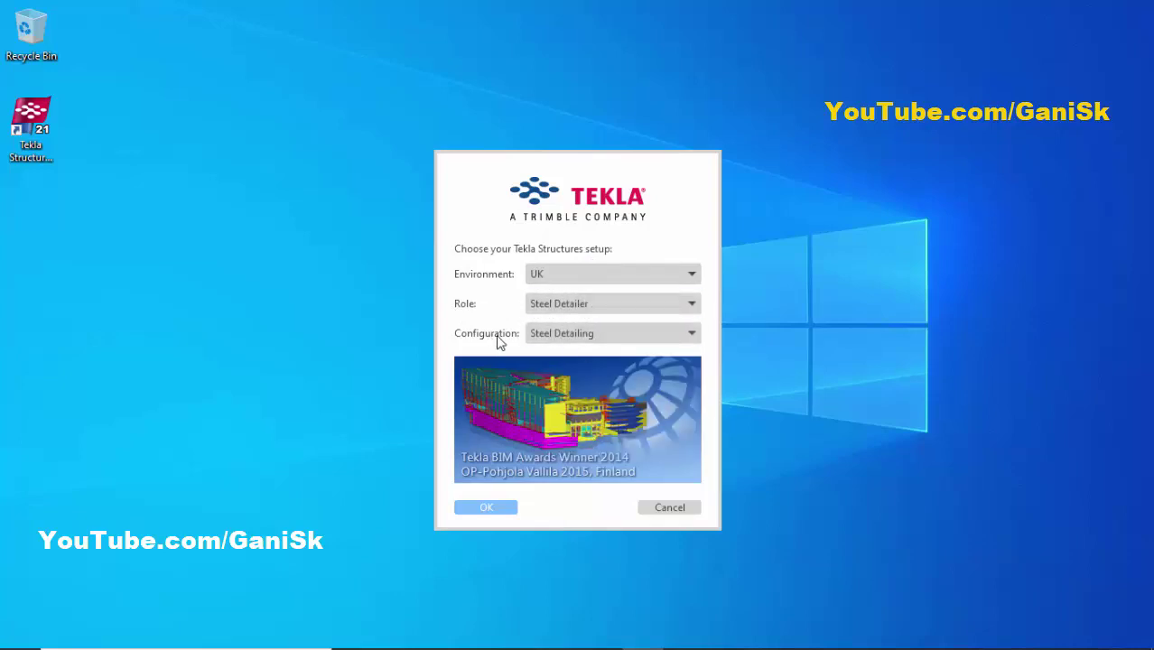
left_click(567, 332)
left_click(574, 480)
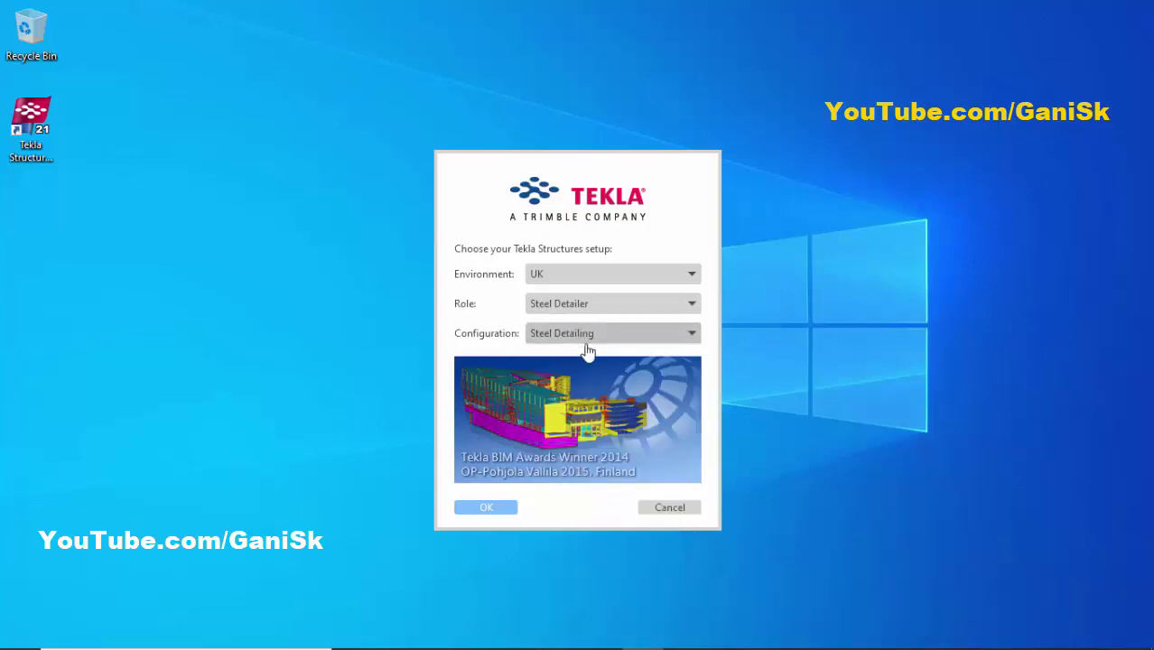
left_click(489, 506)
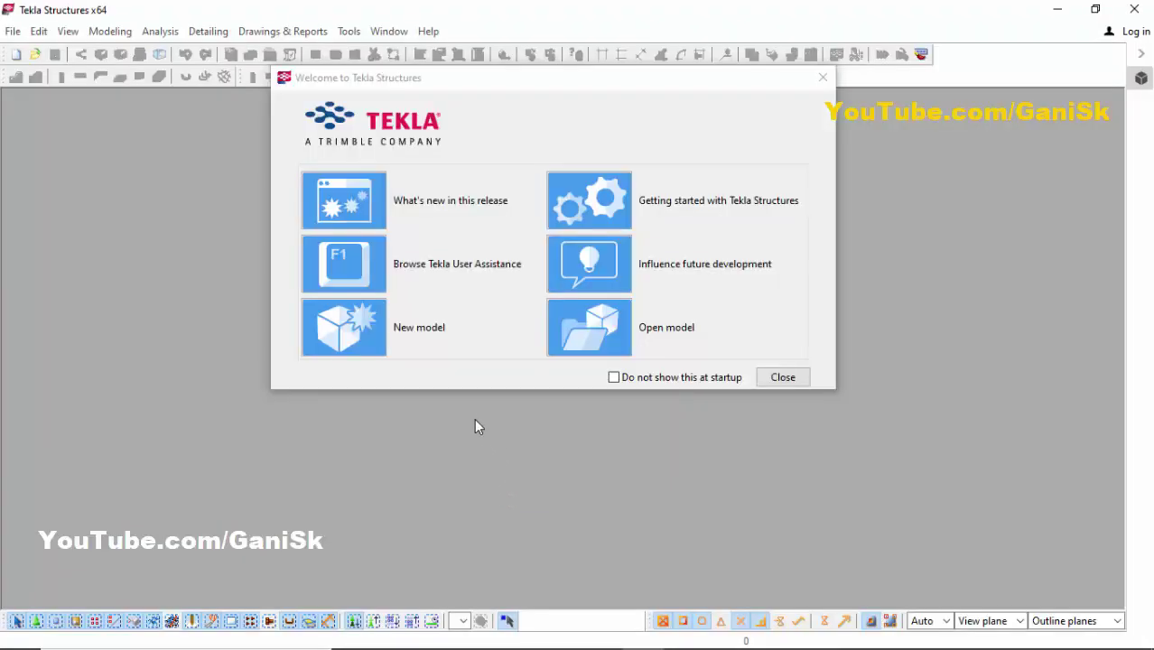
Create a new single-user model named "project 3" without a template and maximize its 3D view
left_click(360, 336)
left_click_drag(422, 278, 226, 289)
type("pr")
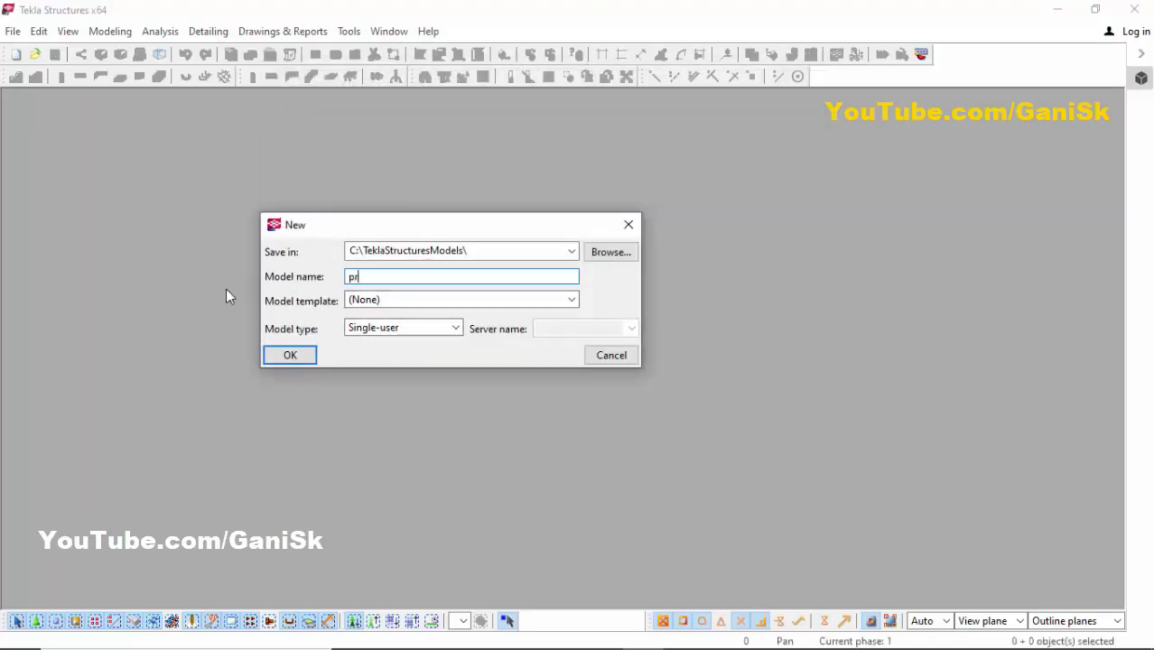
type("oject 3")
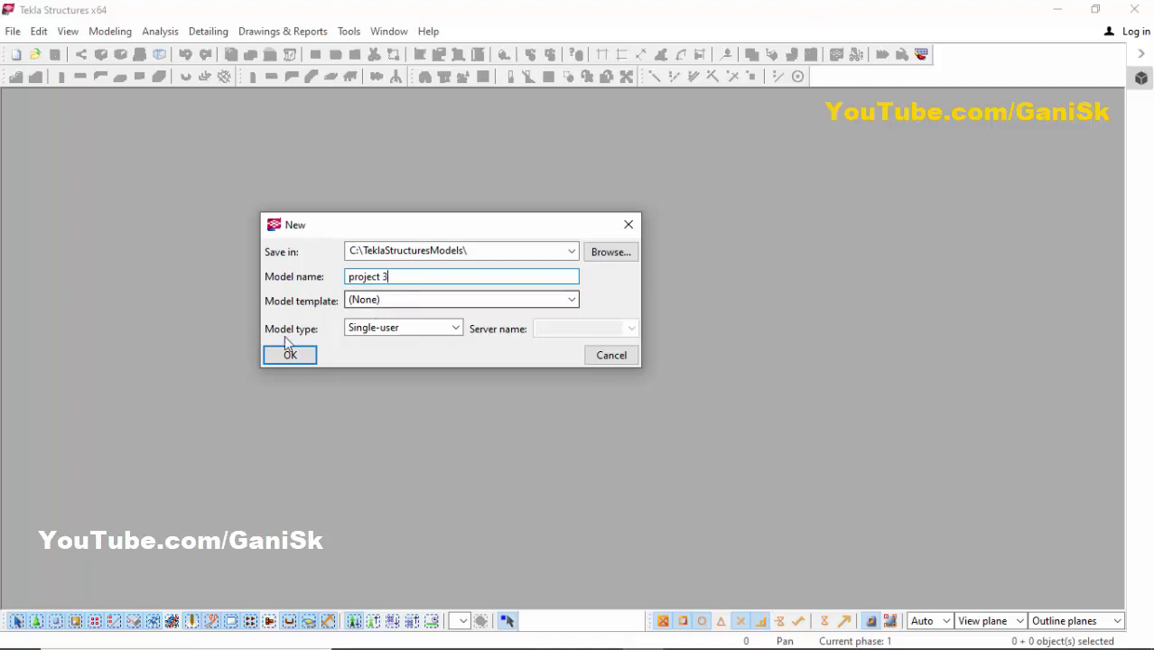
left_click(413, 331)
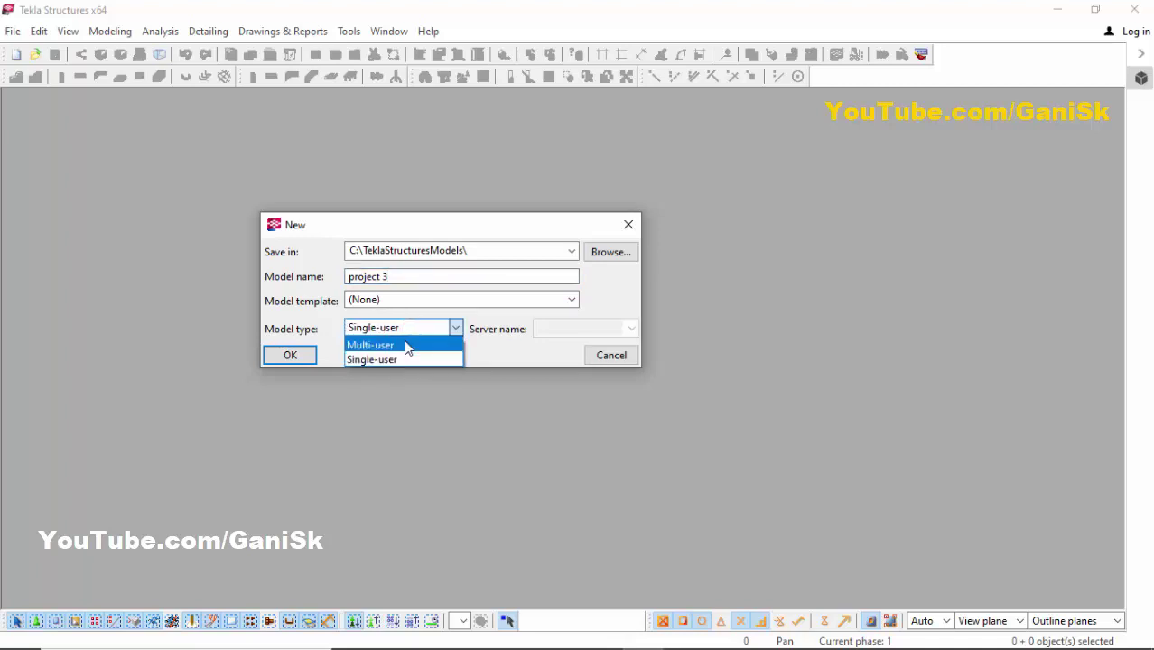
left_click(410, 333)
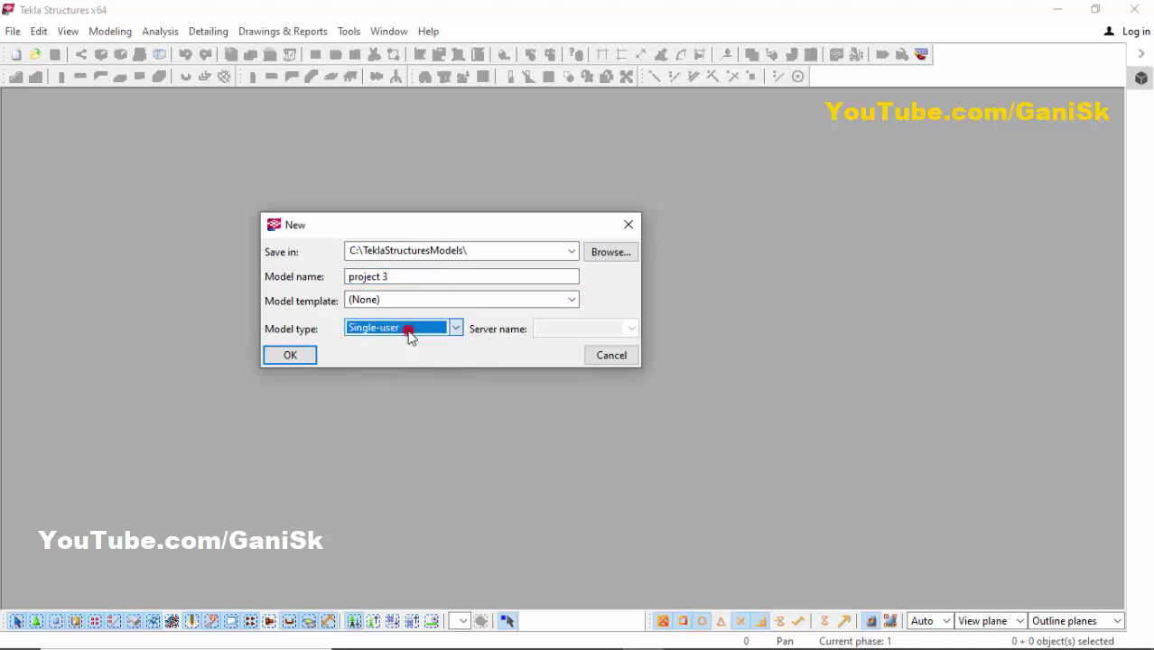
left_click(291, 356)
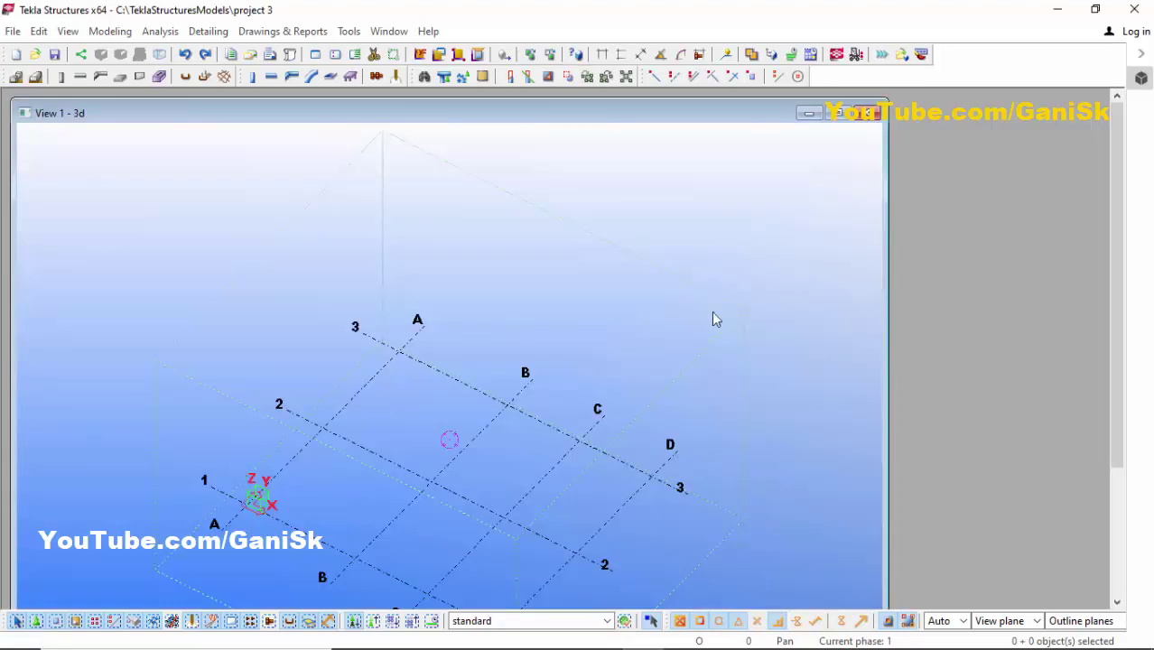
left_click(840, 115)
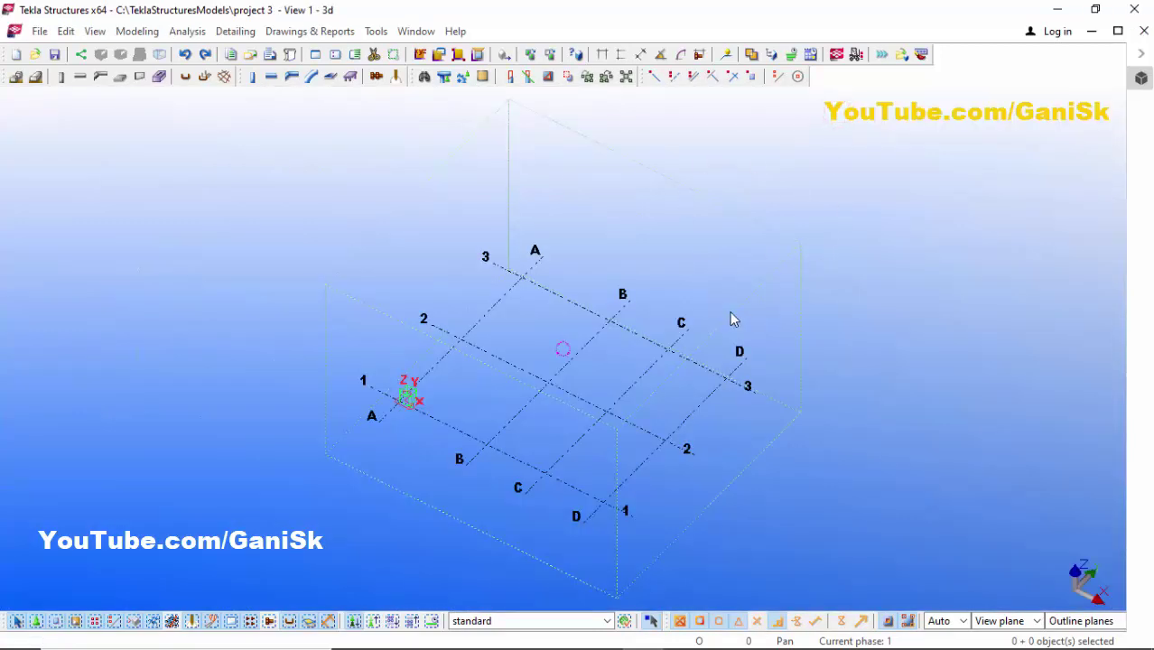
scroll(734, 314, "down", 2)
scroll(734, 314, "up", 2)
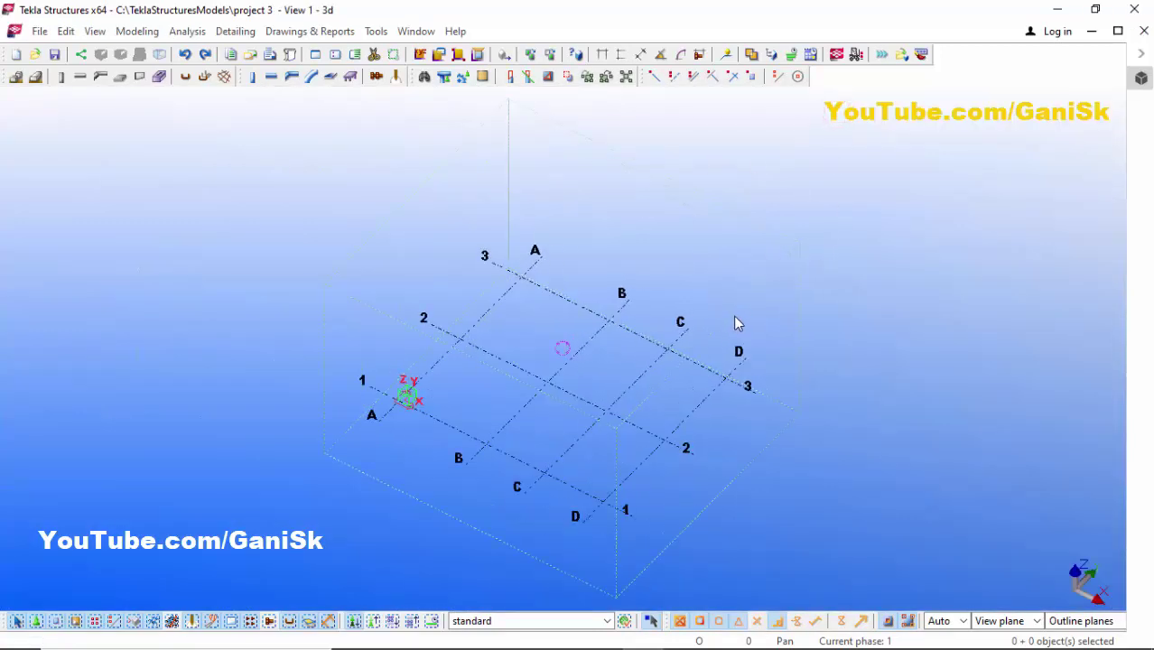
scroll(643, 280, "down", 2)
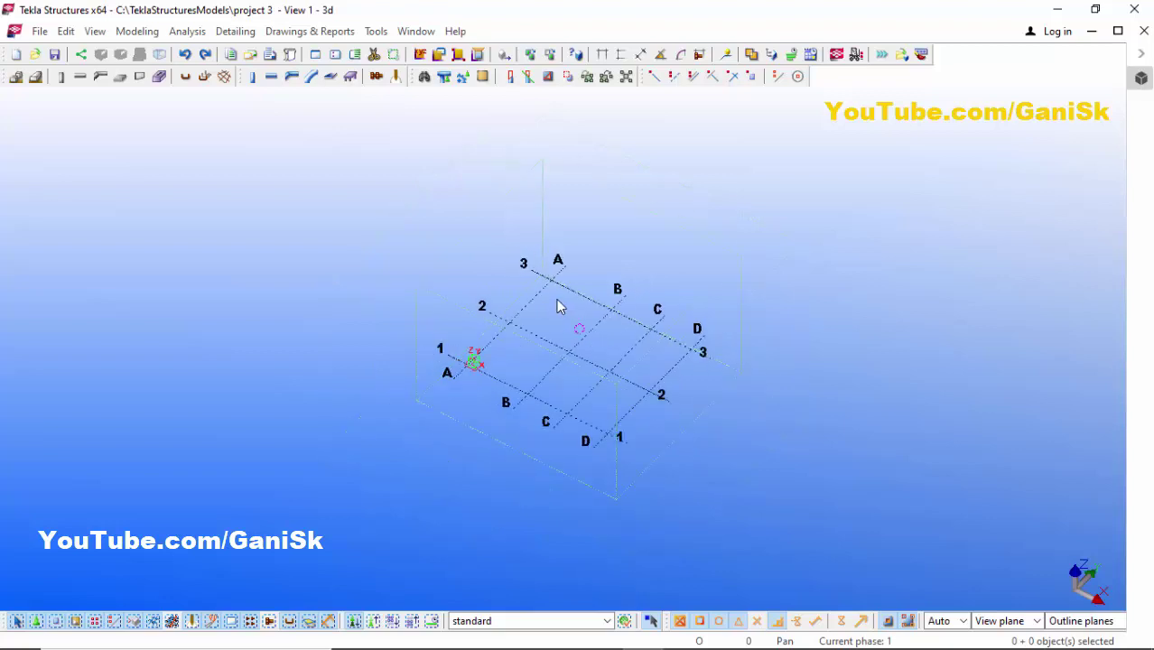
scroll(542, 291, "up", 2)
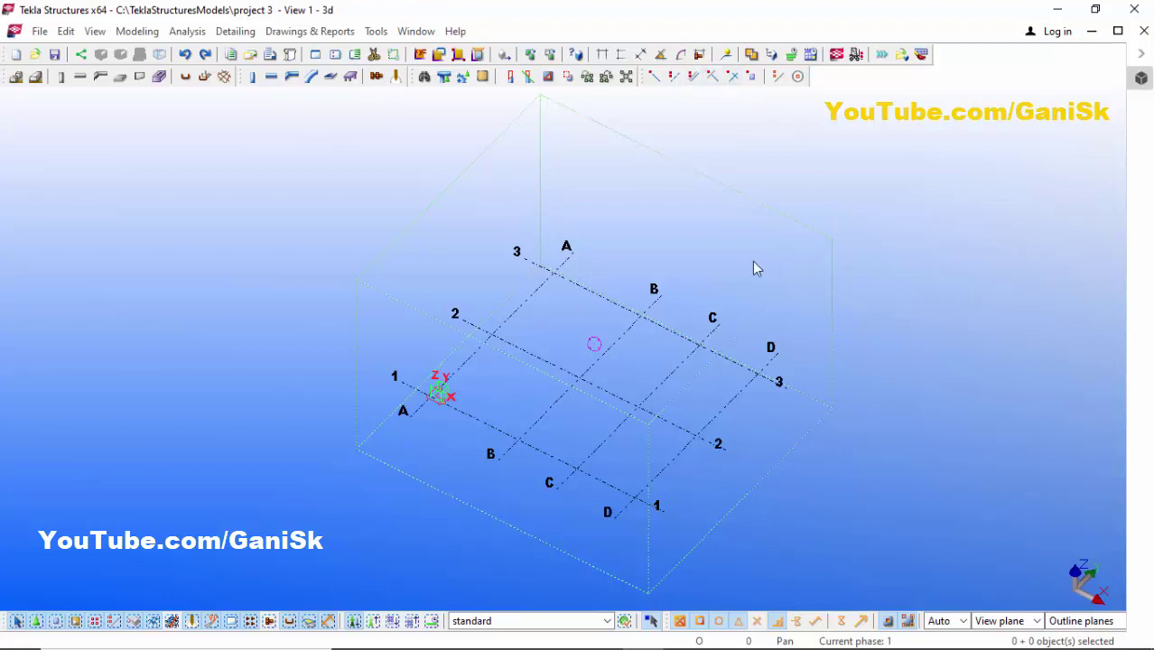
Hide all default toolbars, including the leftover Concrete toolbar
left_click(375, 31)
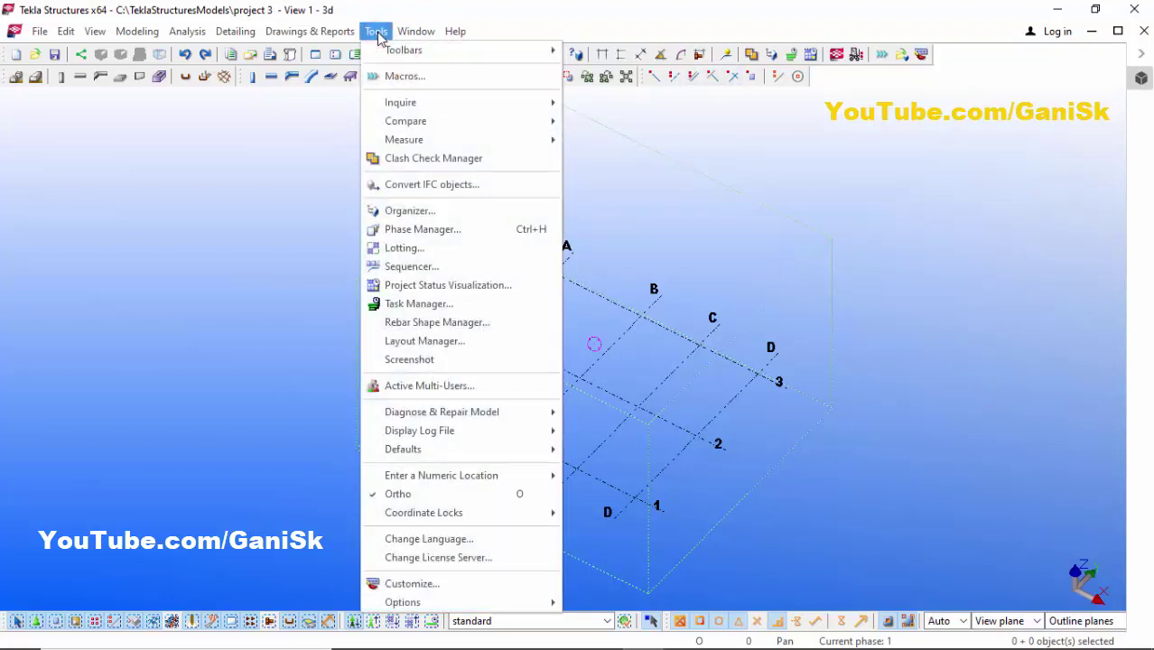
mouse_move(423, 50)
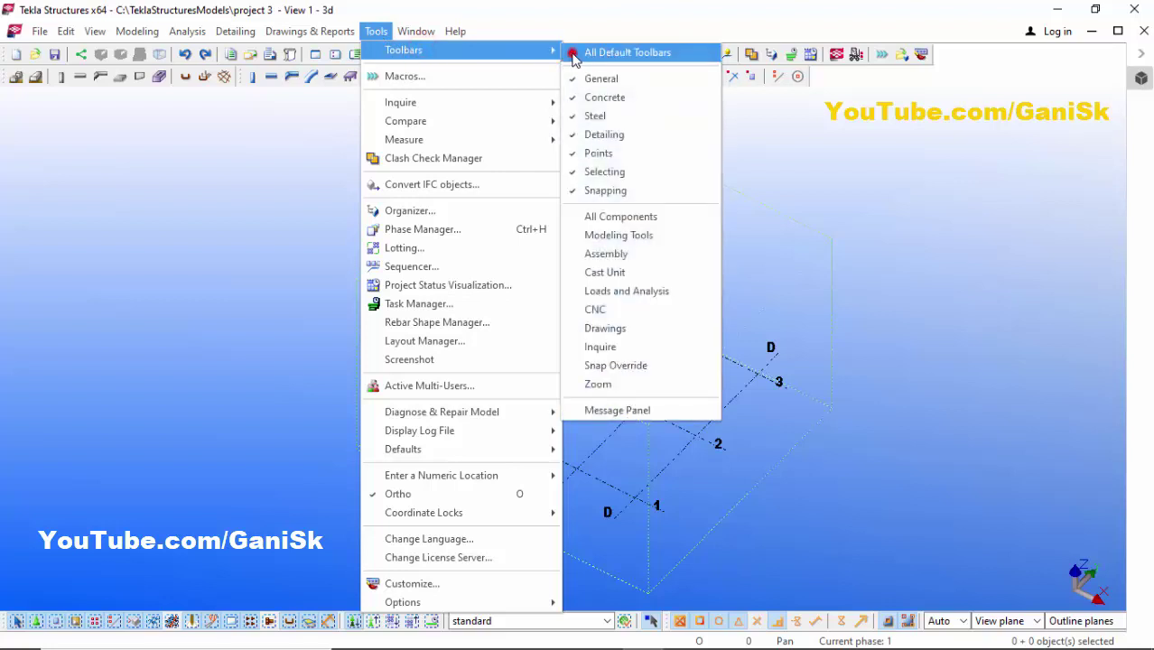
left_click(573, 54)
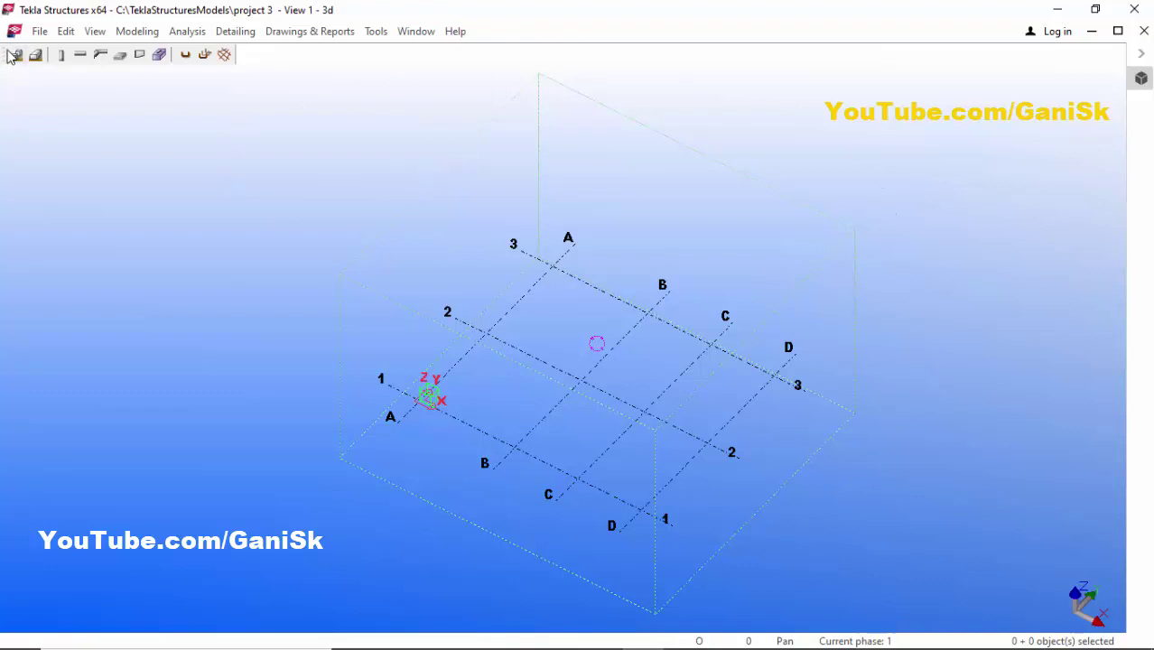
left_click_drag(6, 56, 52, 145)
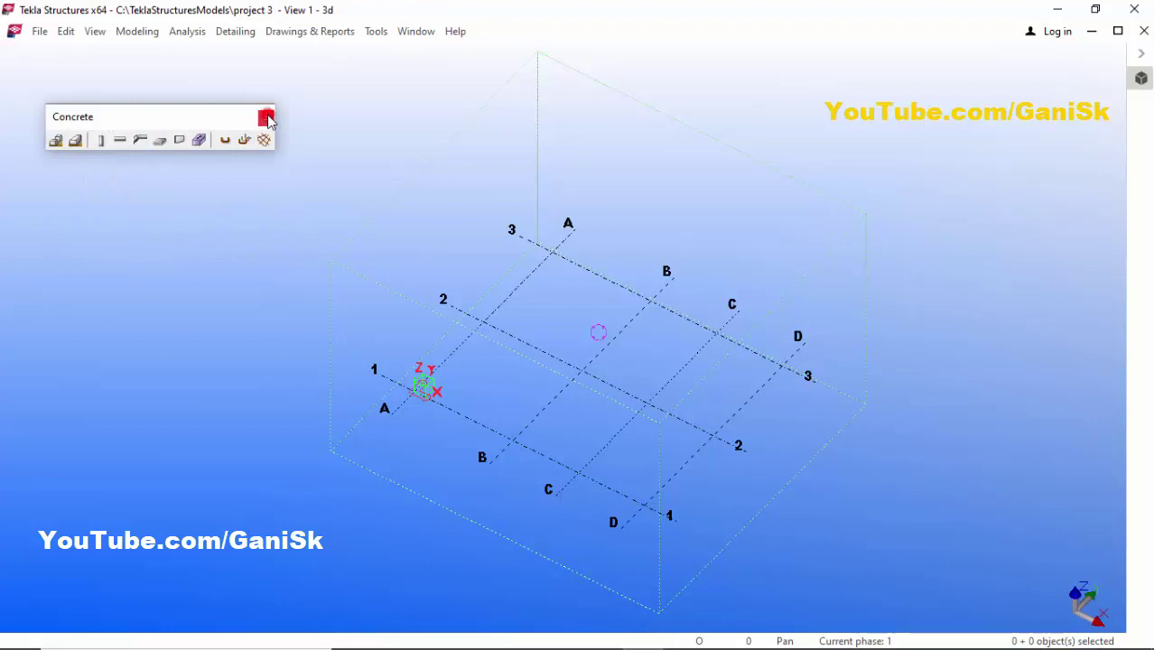
left_click(267, 118)
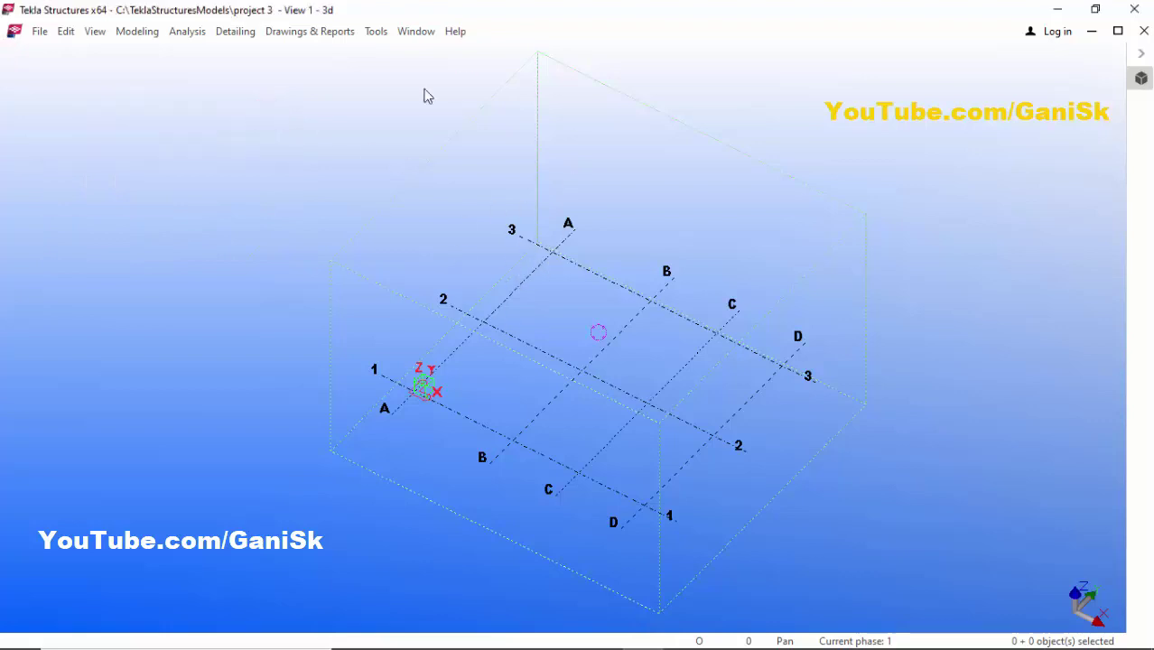
Show all default toolbars again
left_click(376, 32)
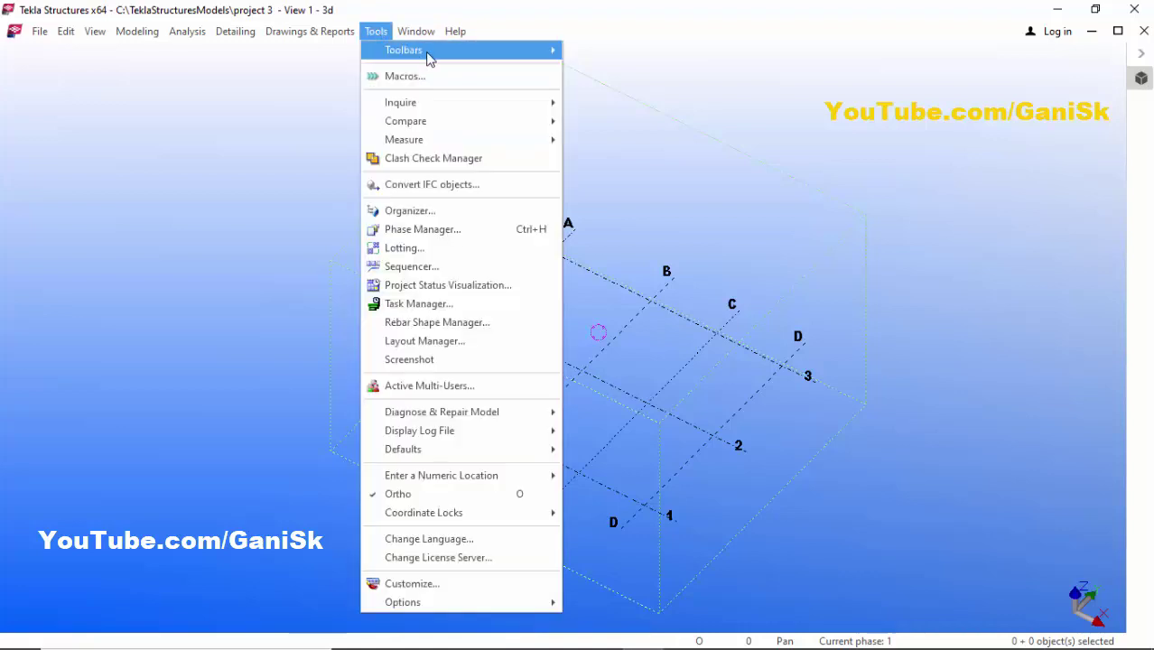
mouse_move(430, 58)
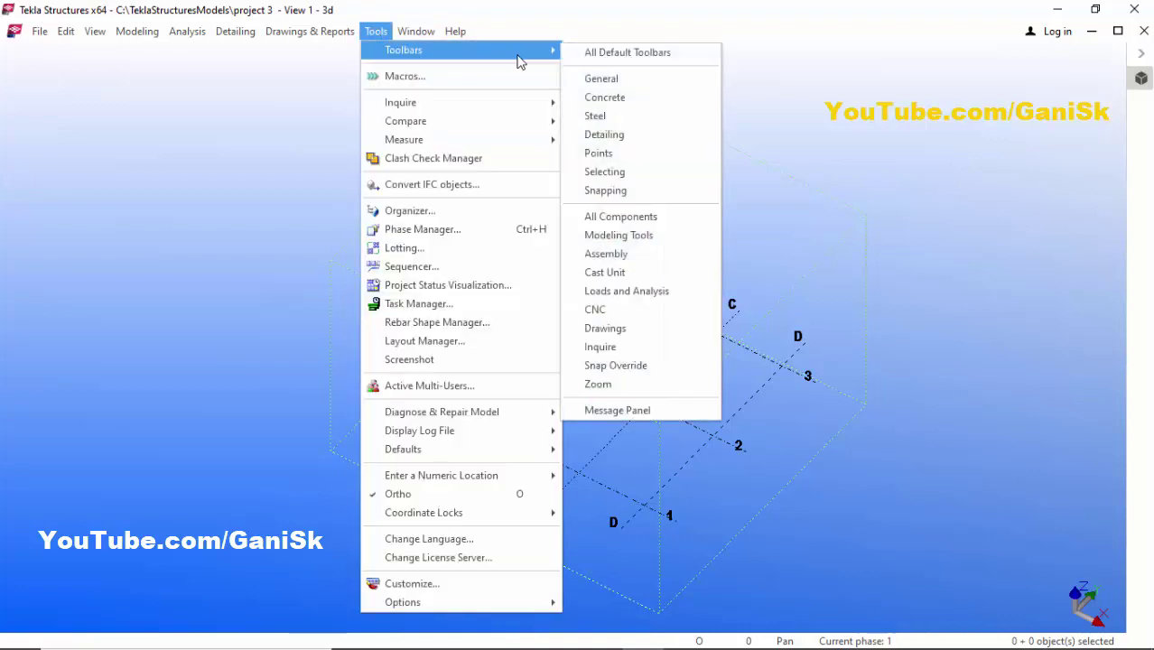
left_click(596, 52)
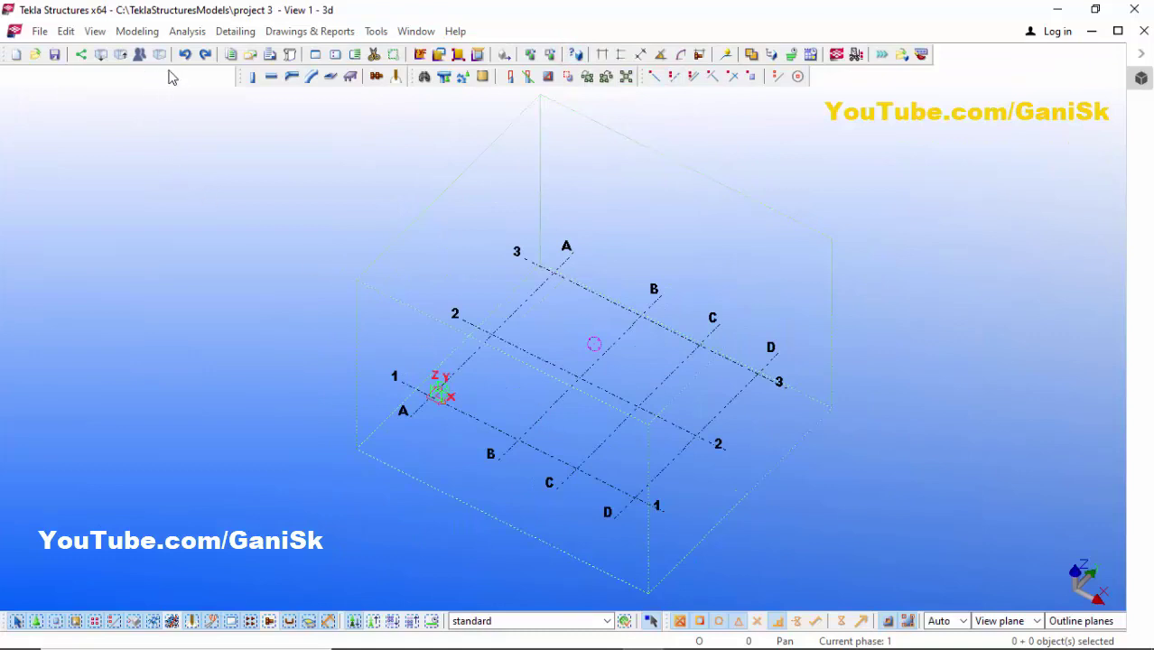
Show the Concrete toolbar and dock it in the empty space before the Steel toolbar
left_click(376, 31)
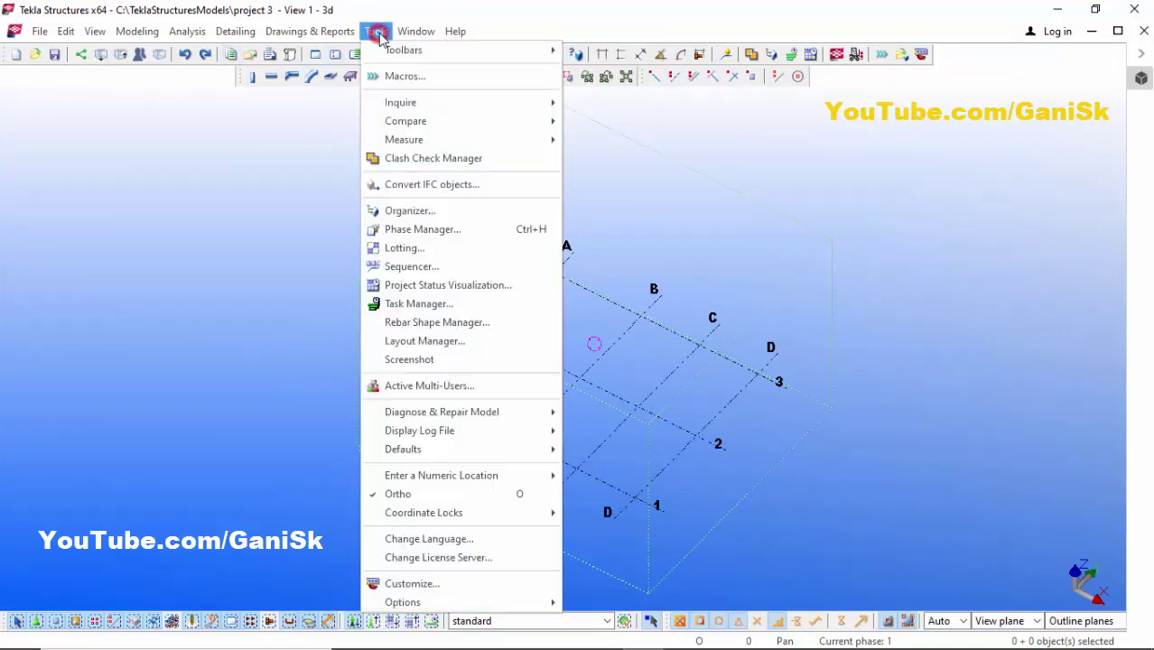
mouse_move(376, 30)
mouse_move(506, 50)
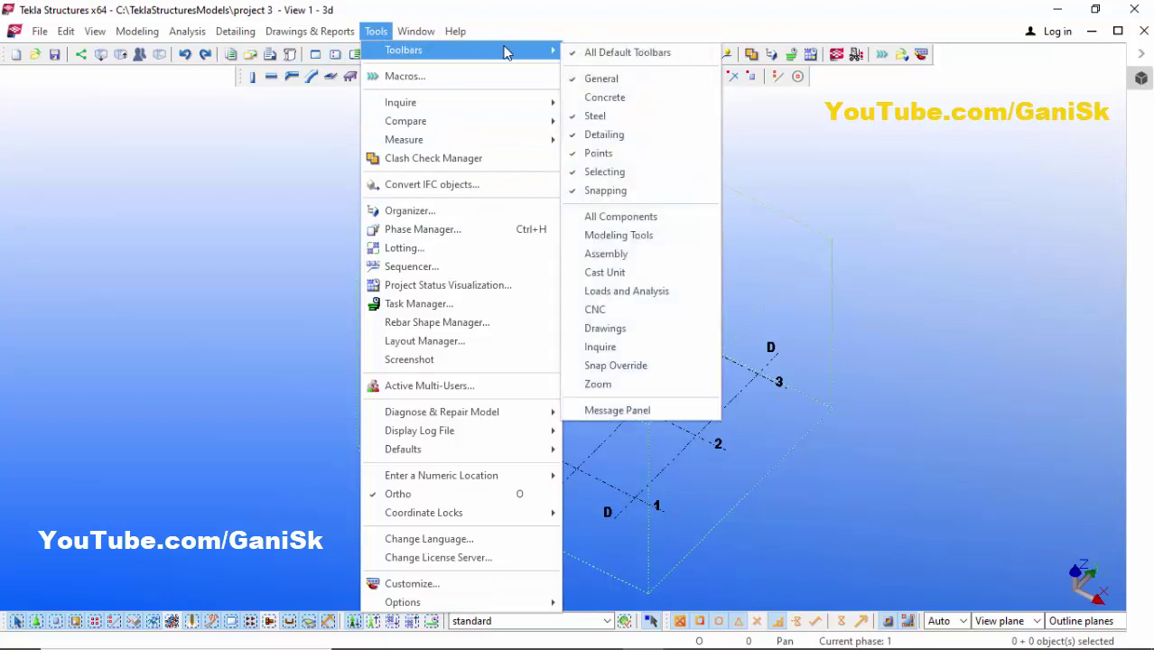
left_click(574, 100)
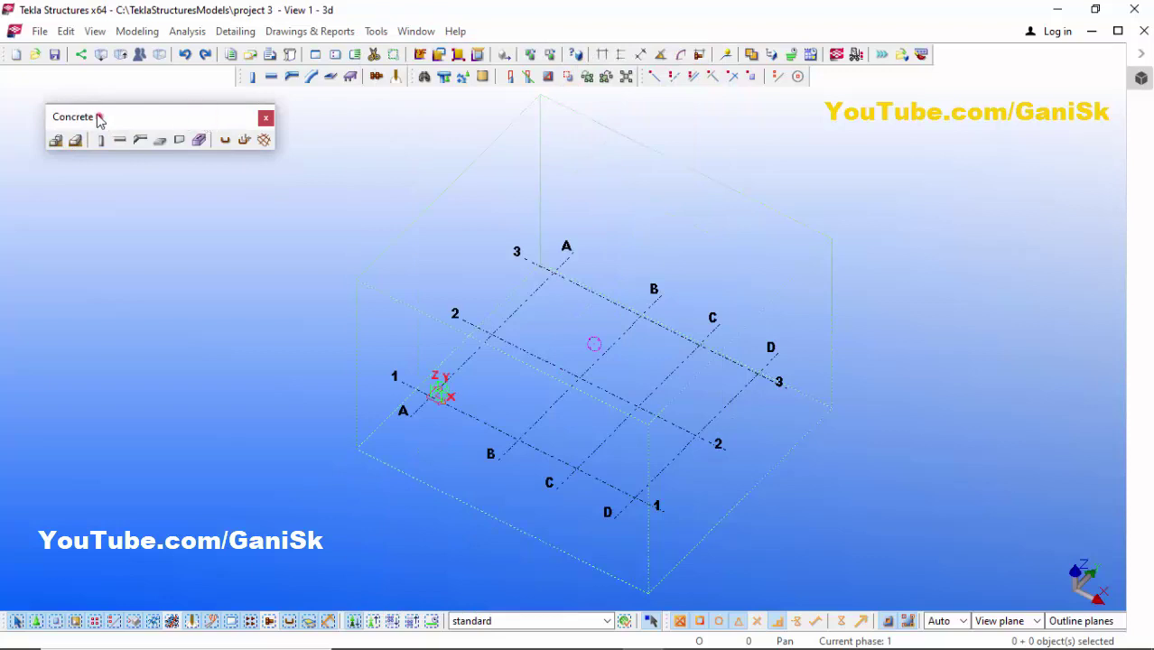
left_click_drag(99, 120, 105, 117)
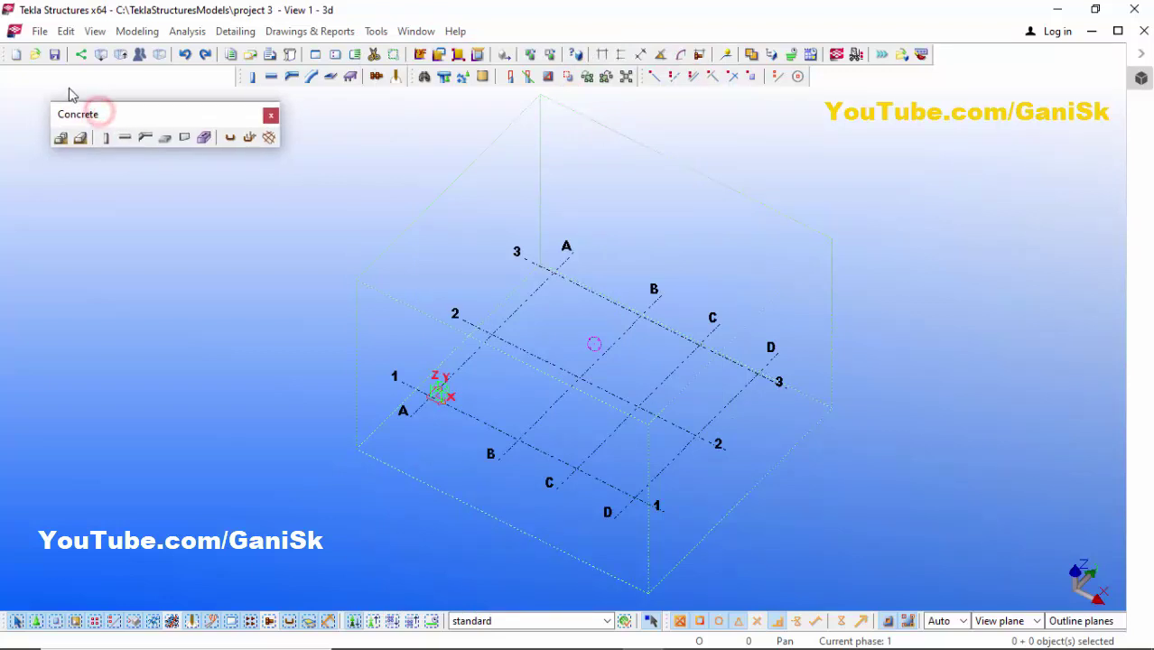
left_click_drag(56, 66, 56, 65)
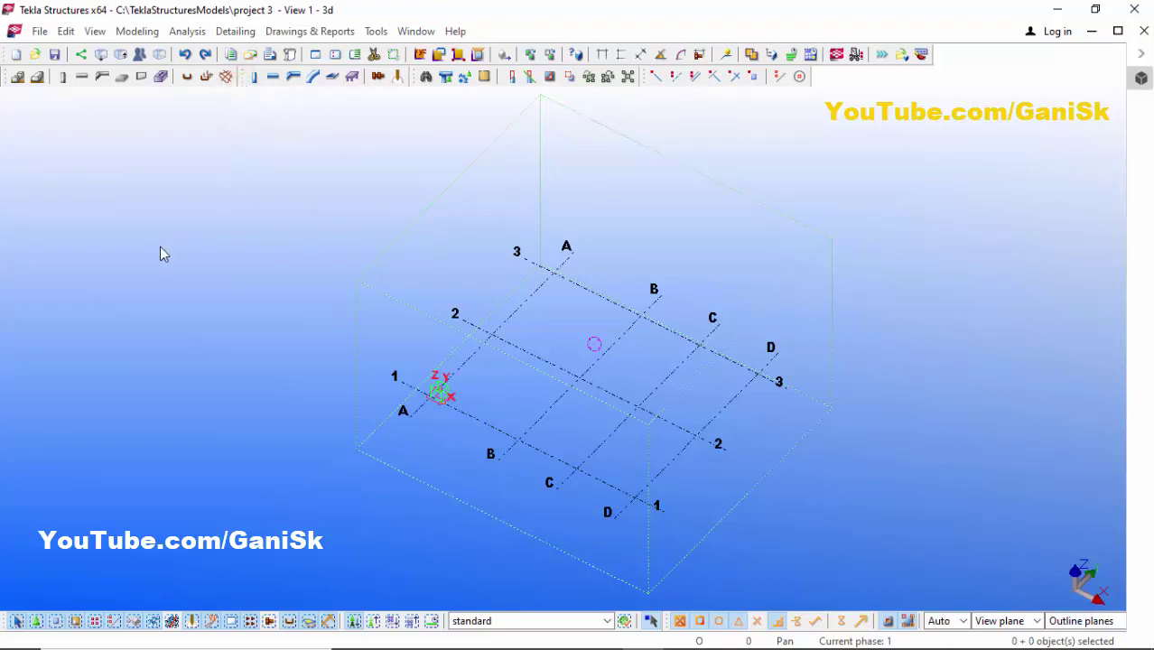
Undock the Steel toolbar and dock it vertically along the left edge of the model view
left_click_drag(160, 246, 157, 247)
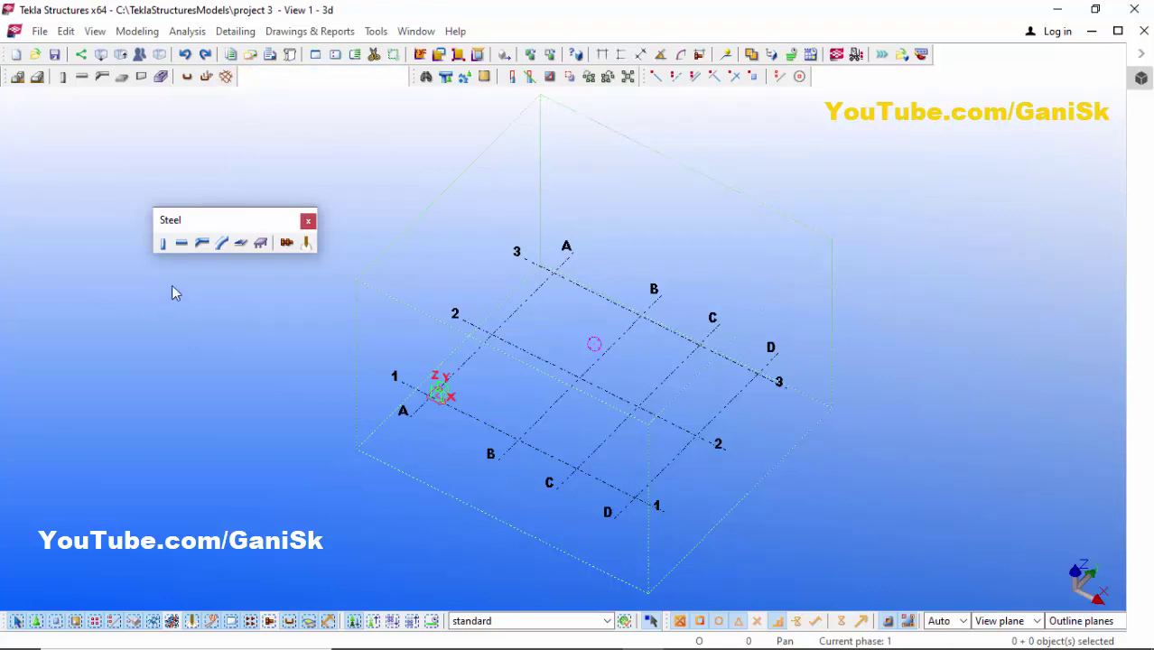
left_click(206, 217)
mouse_move(208, 226)
left_mouse_down()
mouse_move(218, 205)
mouse_move(87, 187)
mouse_move(160, 185)
mouse_move(7, 183)
left_mouse_up()
left_click(171, 182)
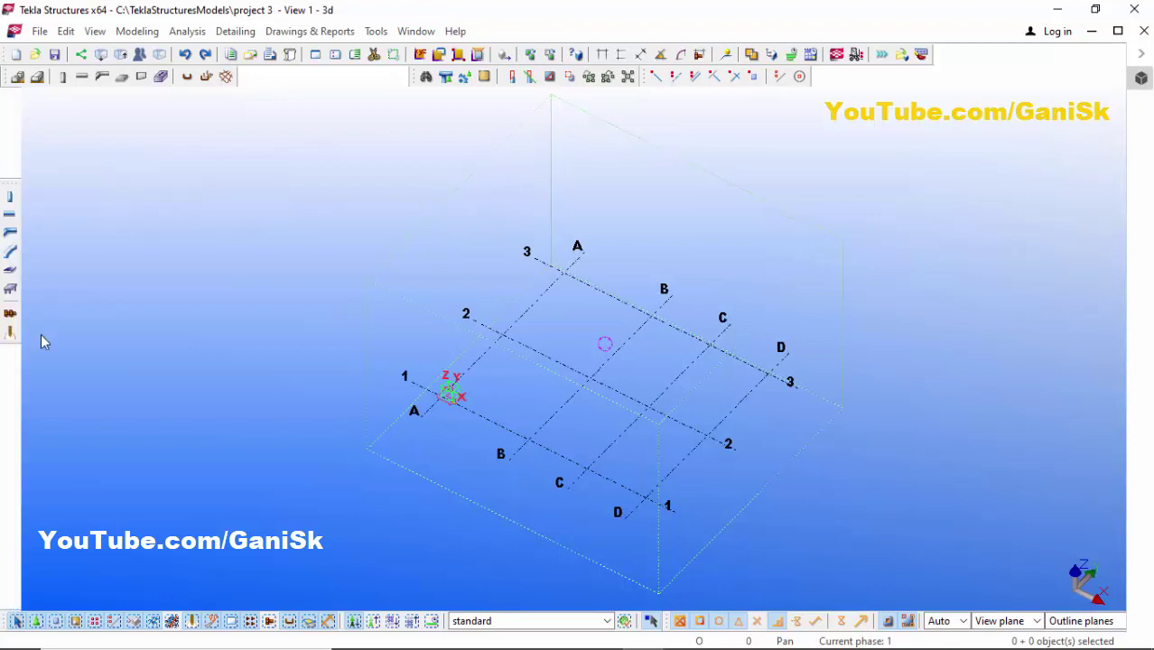
Float the Steel toolbar over the model view and reshape it into a vertical strip and back into a horizontal one
left_click(9, 180)
left_click_drag(13, 122, 187, 148)
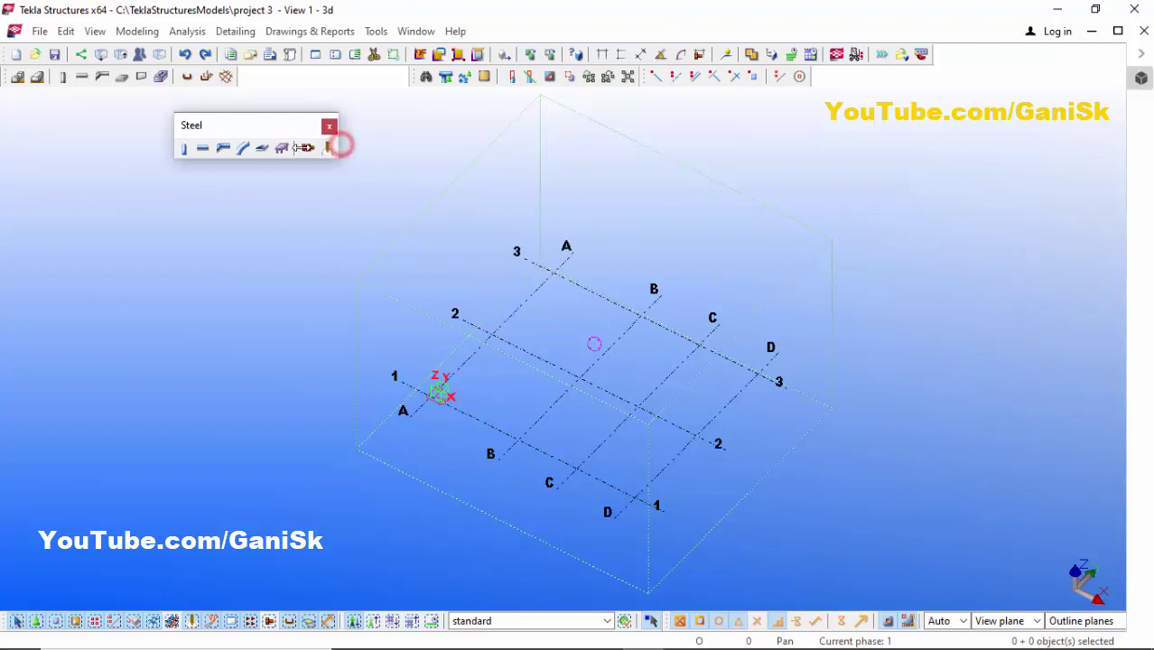
left_click_drag(162, 157, 167, 335)
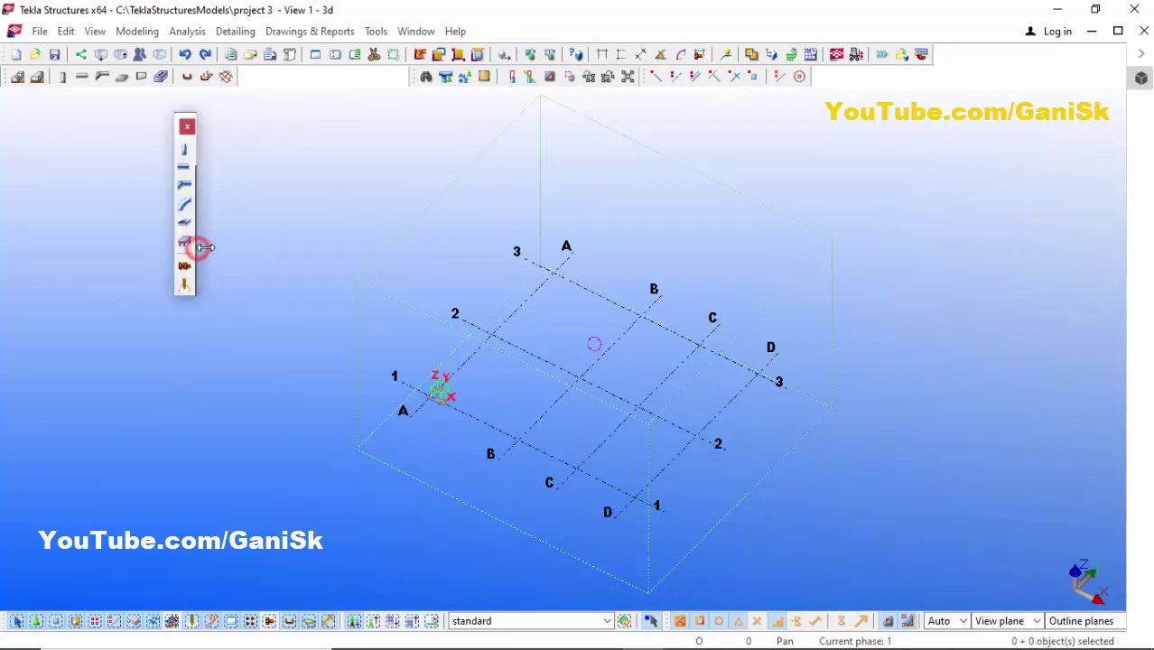
left_click_drag(411, 204, 453, 207)
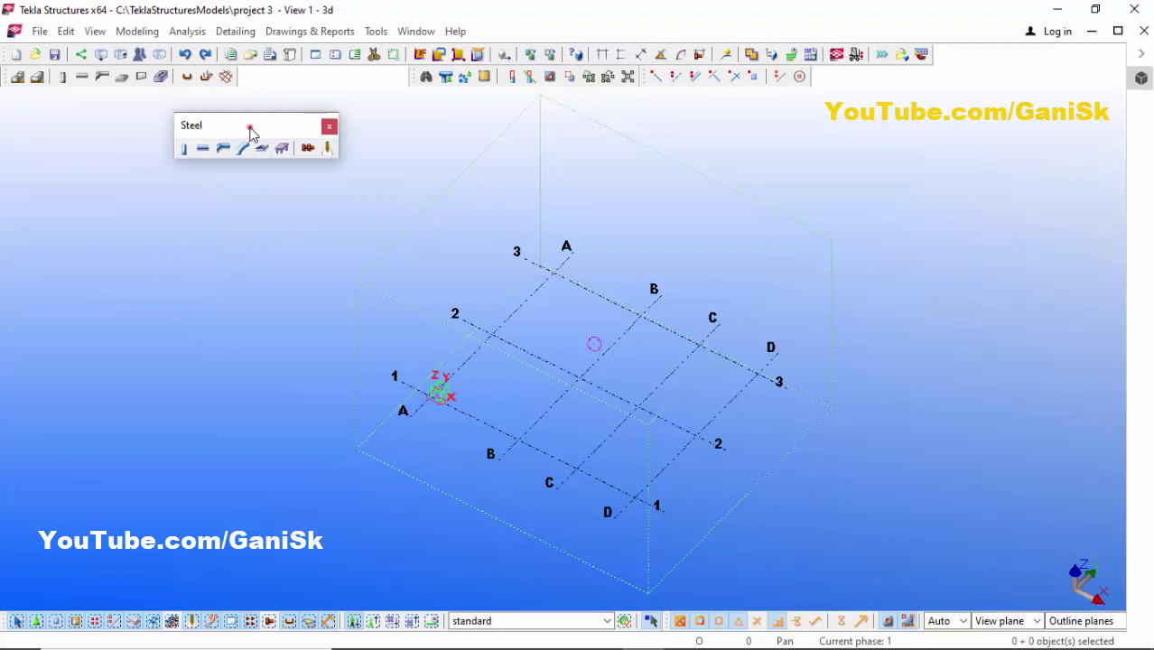
Move the floating Steel toolbar lower over the model view and close it
left_click_drag(251, 124, 293, 190)
left_click(192, 384)
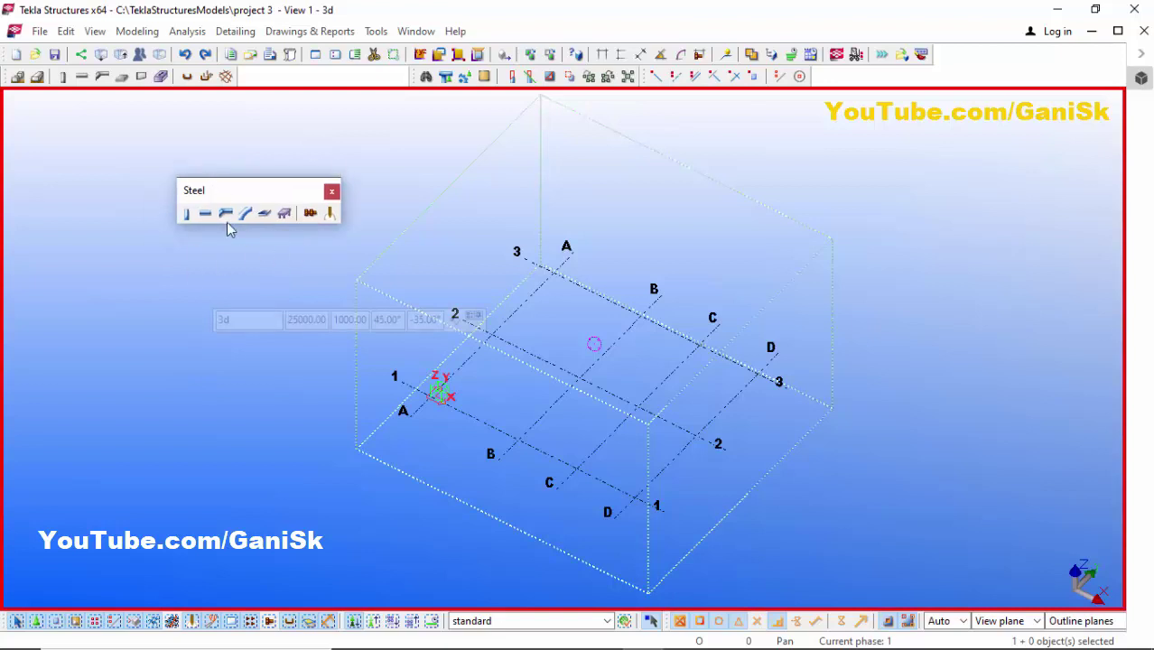
left_click(332, 193)
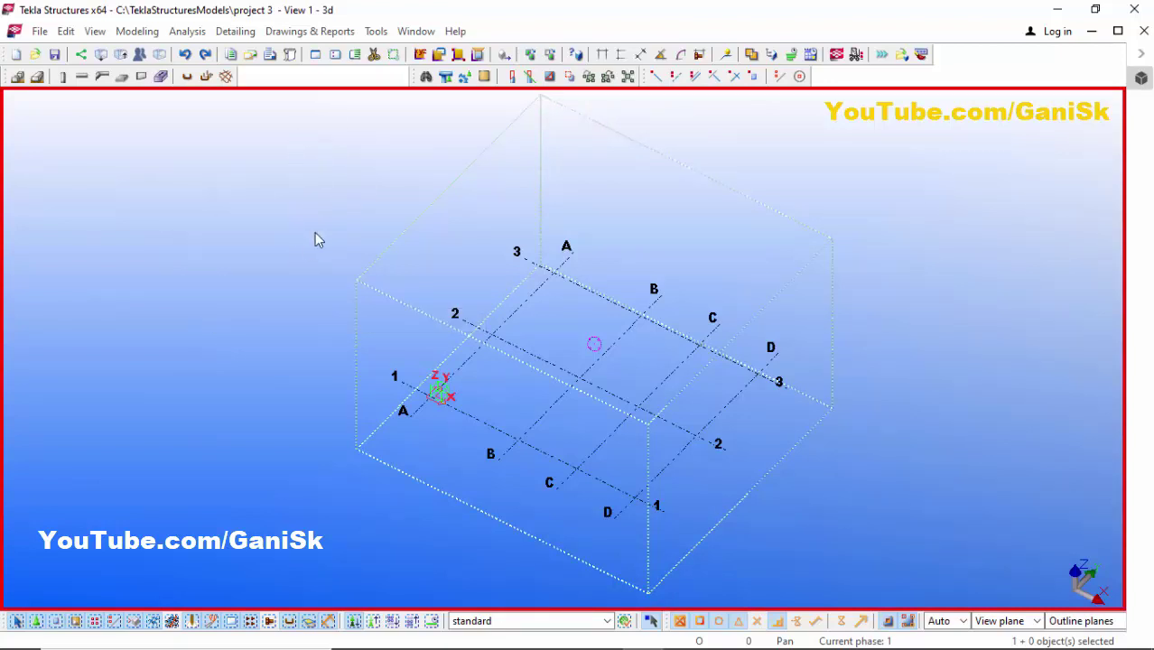
Show the Steel toolbar again and dock it vertically at the upper end of the model view's left edge
left_click(375, 31)
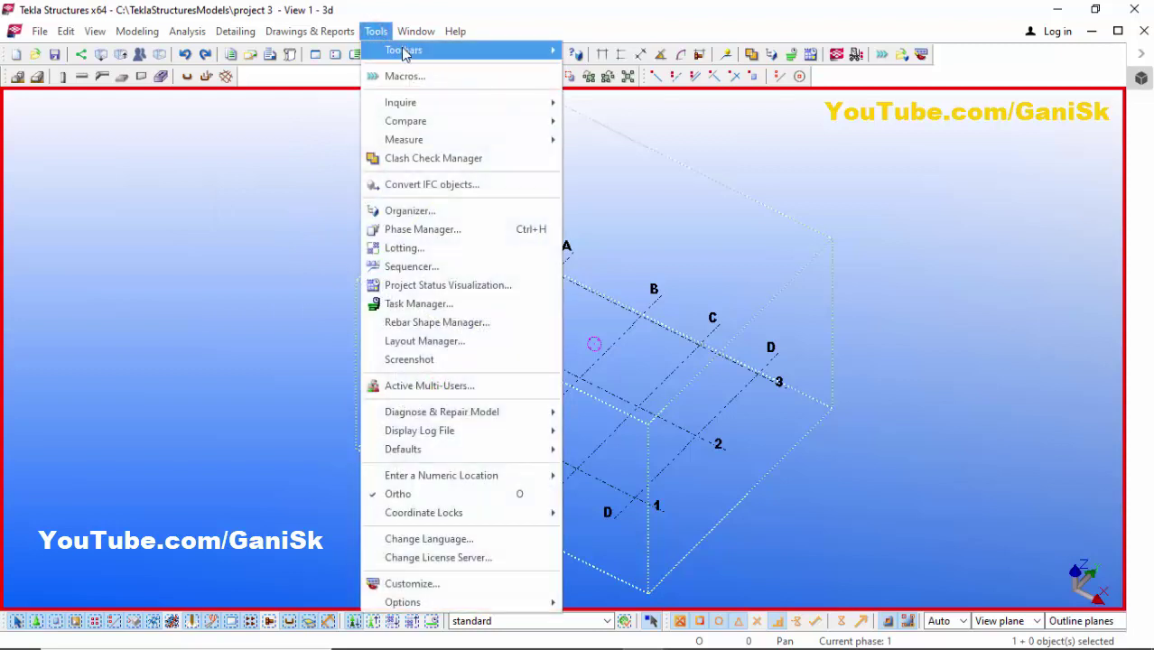
mouse_move(414, 51)
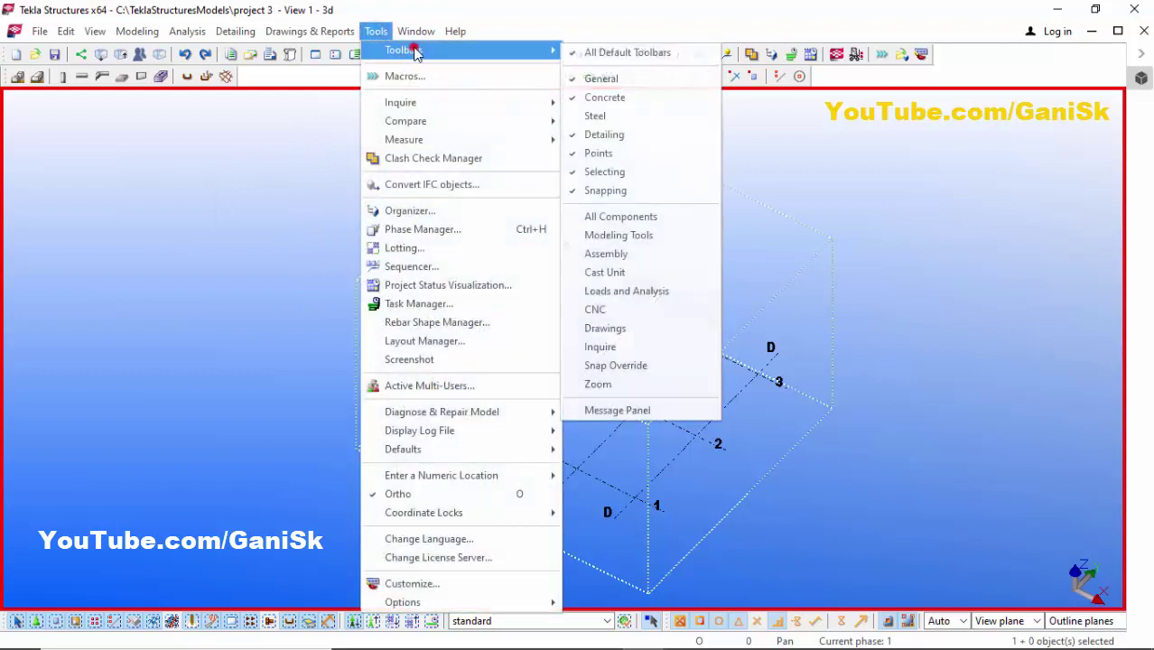
left_click(574, 116)
left_click_drag(224, 191, 327, 191)
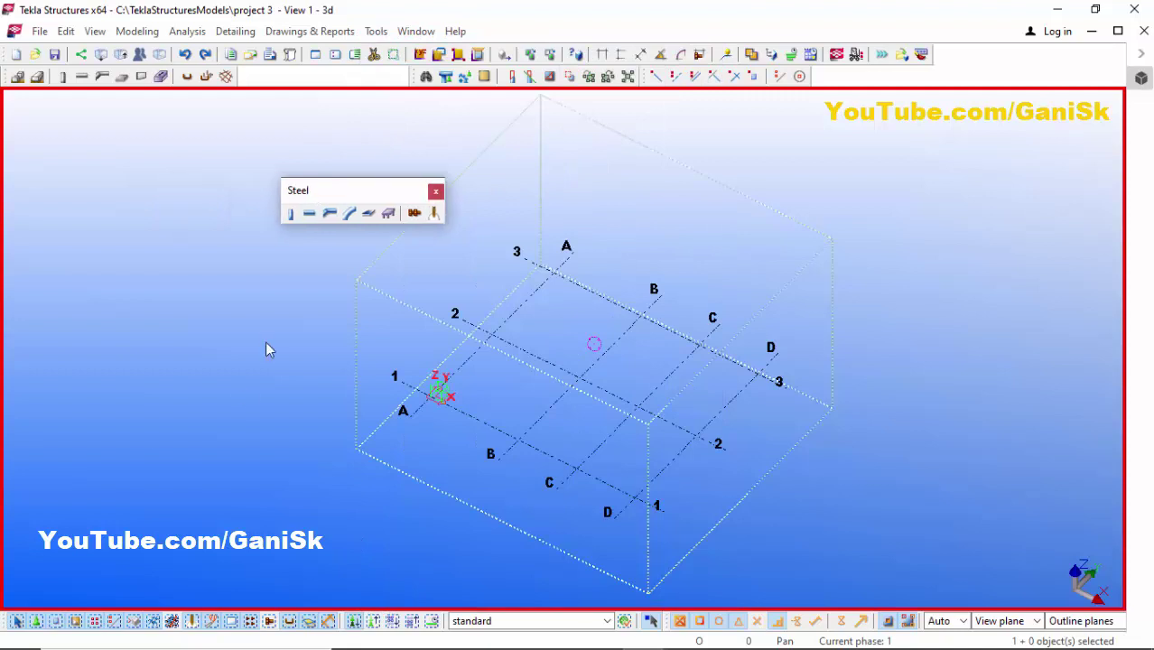
left_click(335, 189)
left_click_drag(20, 144, 13, 145)
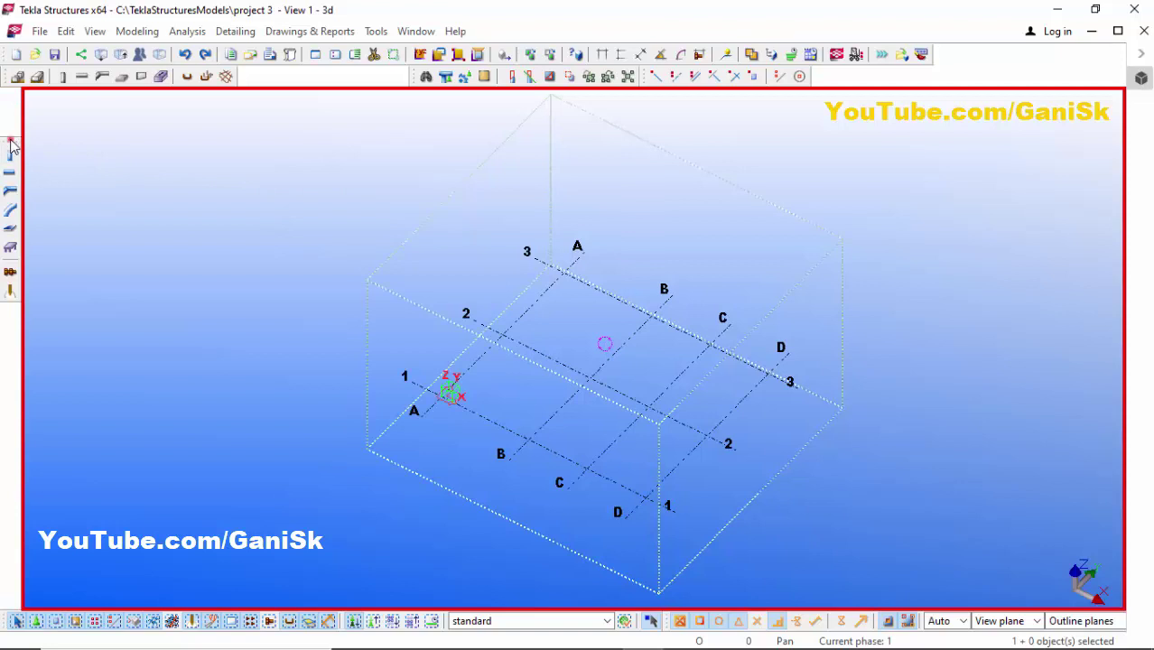
left_click(10, 141)
left_click_drag(11, 91, 9, 98)
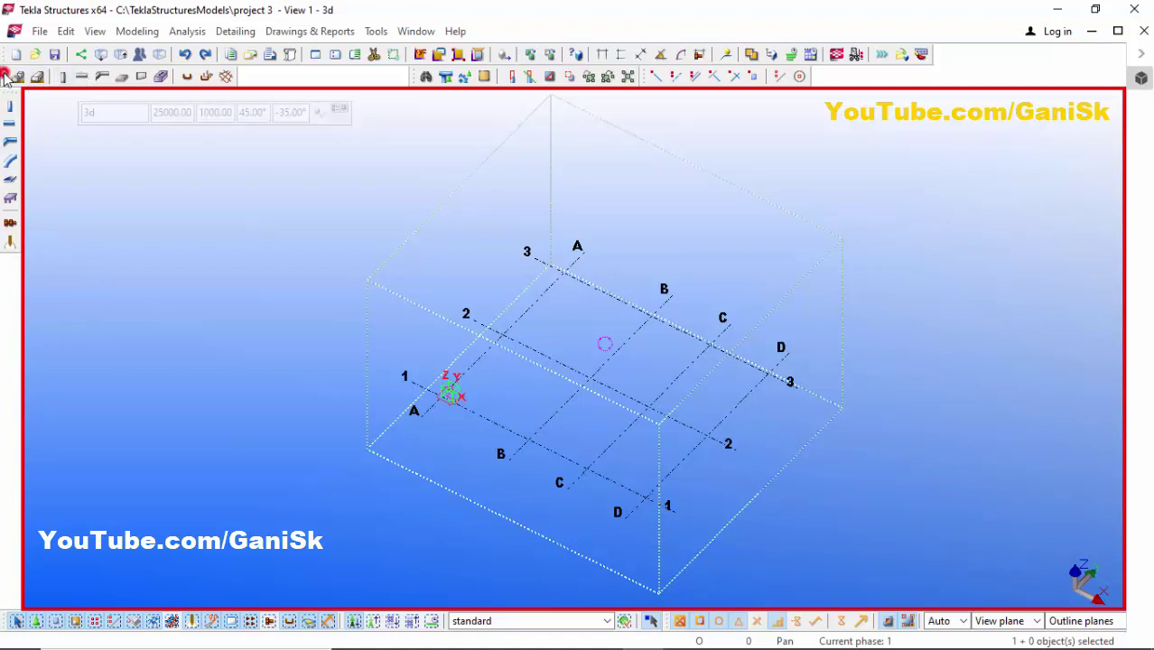
Undock the Concrete toolbar and dock it vertically along the model view's left edge, directly below the Steel toolbar
left_click_drag(4, 77, 149, 173)
left_click(167, 264)
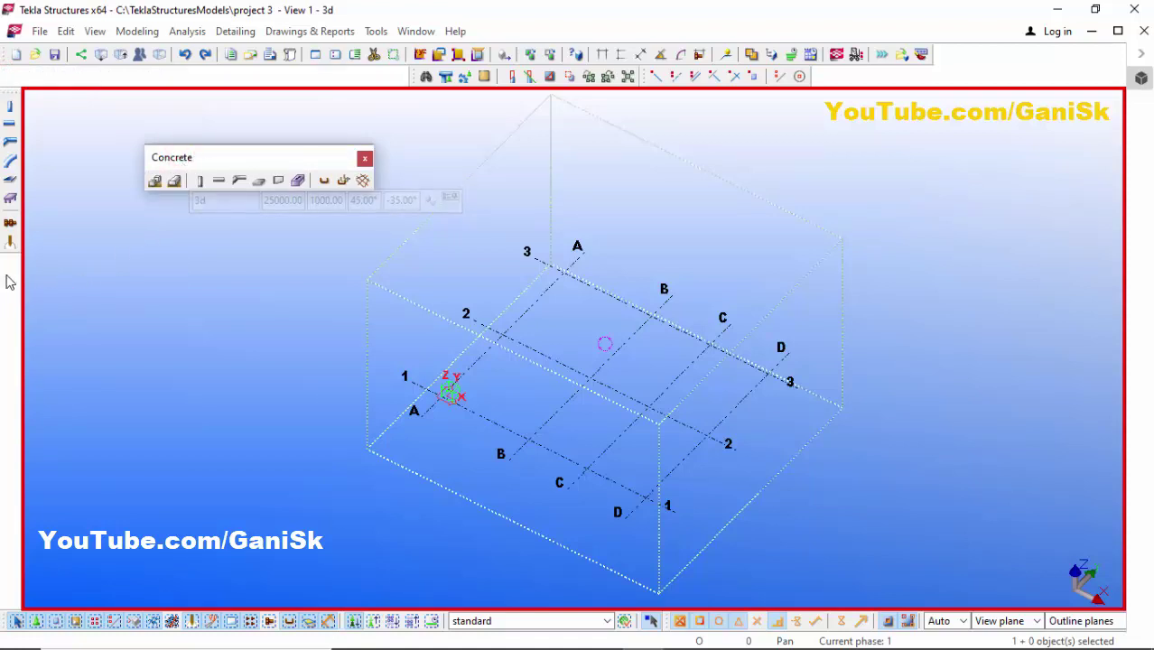
left_click_drag(24, 261, 23, 262)
left_click(109, 274)
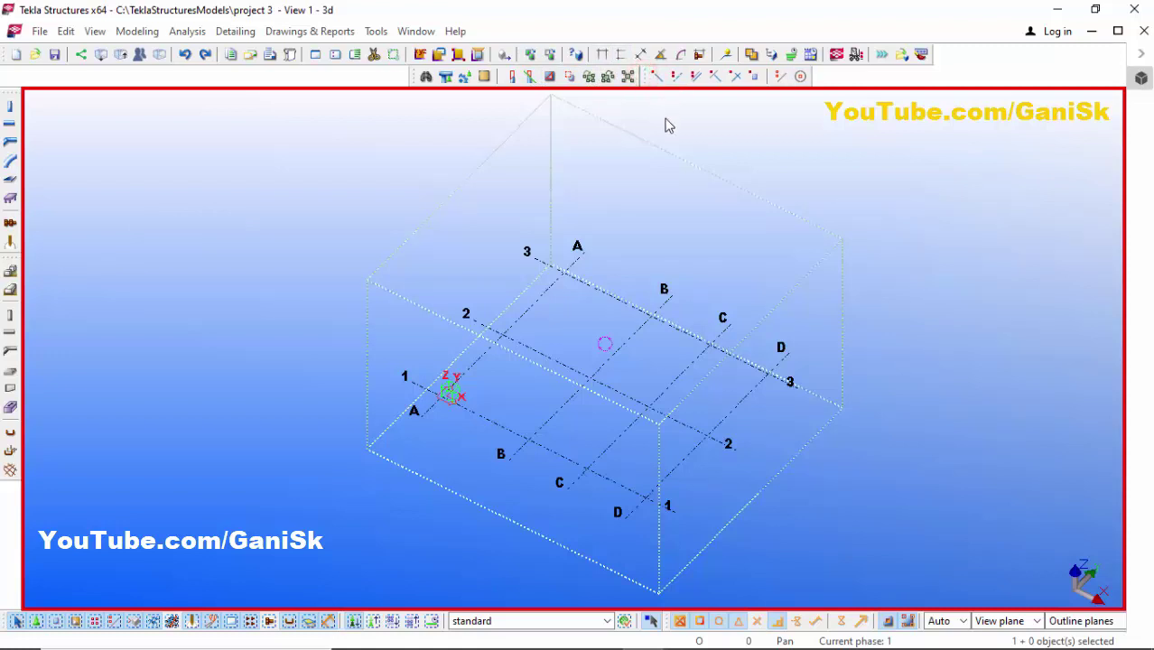
Float the Points toolbar over the model view and dock it vertically at the upper end of the right edge
left_click_drag(694, 184, 709, 226)
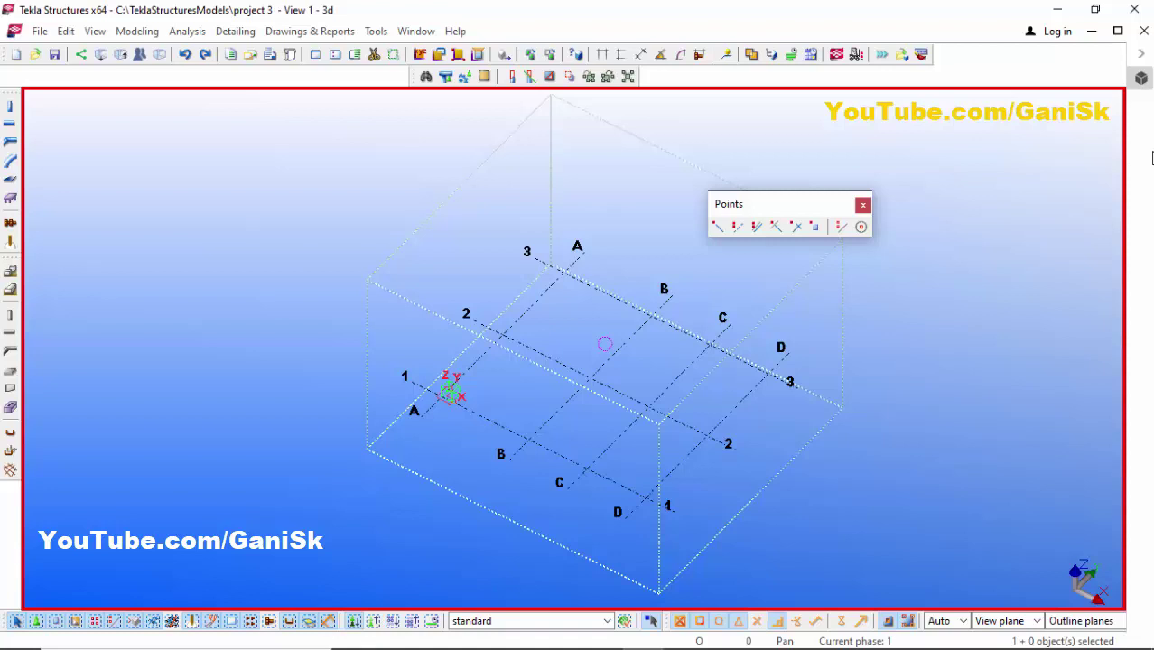
left_click_drag(1150, 164, 1114, 172)
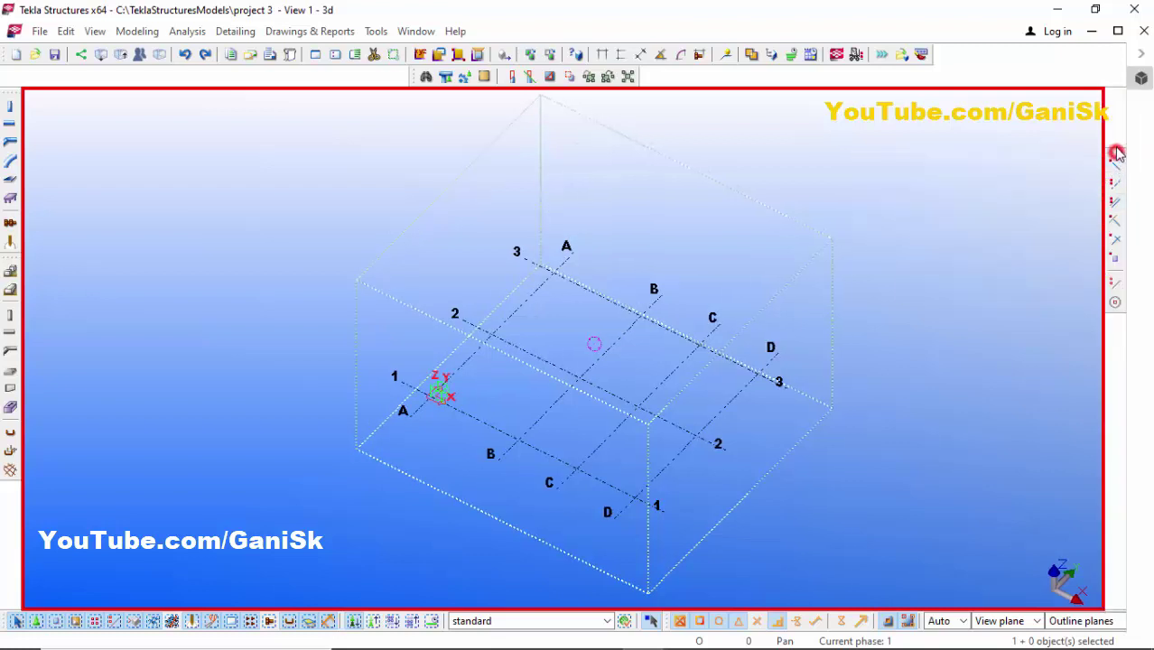
left_click_drag(1115, 100, 1114, 106)
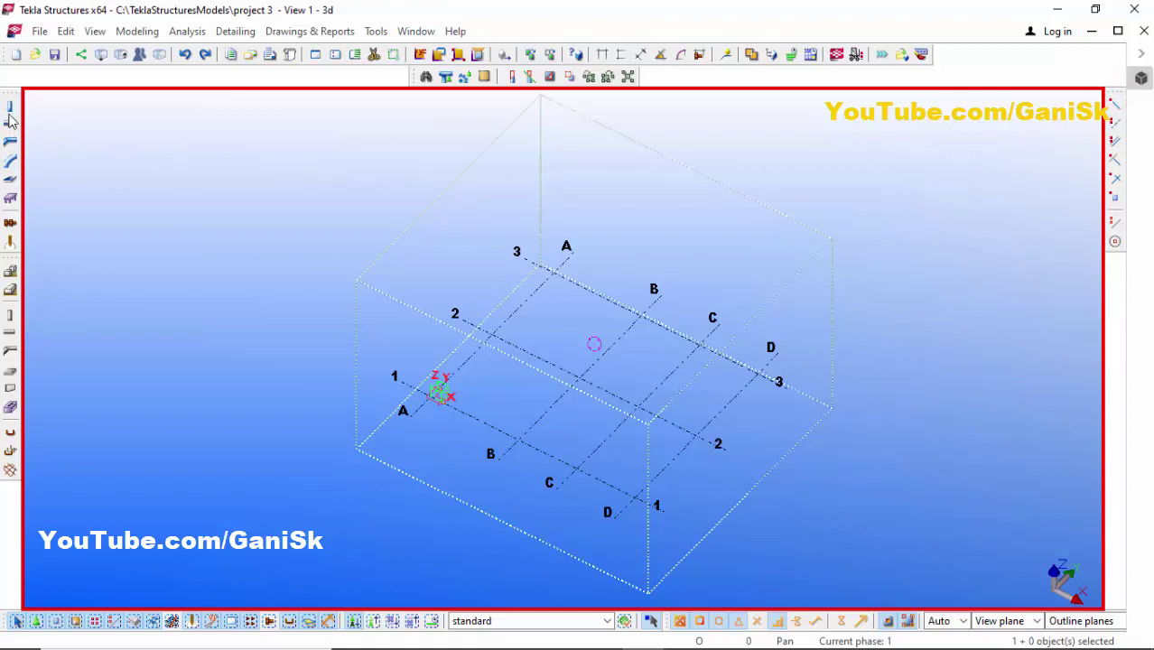
Move the Points toolbar to the model view's left edge, placing it in a second column beside the other docked toolbars
left_click_drag(13, 97, 15, 101)
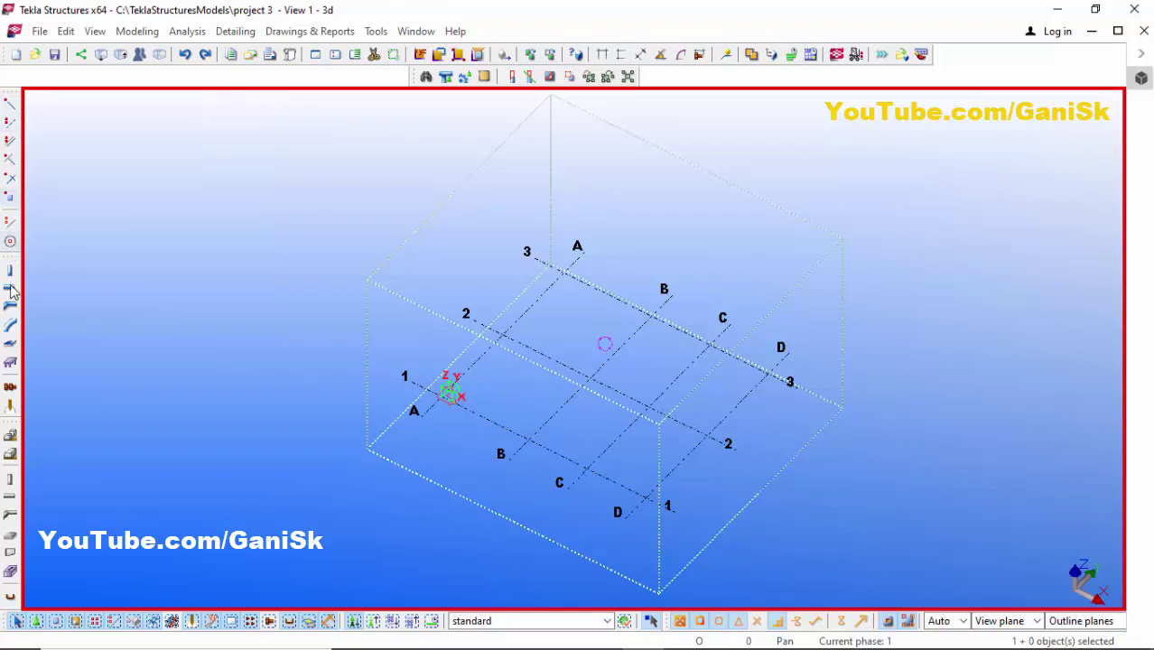
left_click(9, 469)
left_click(226, 378)
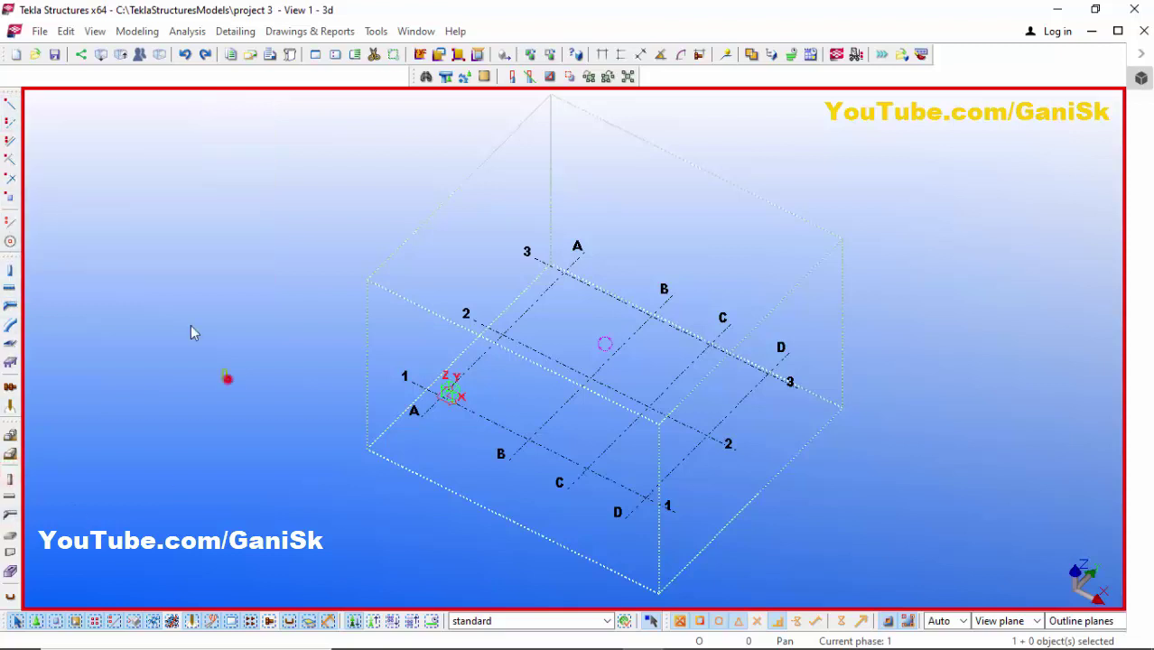
left_click(13, 90)
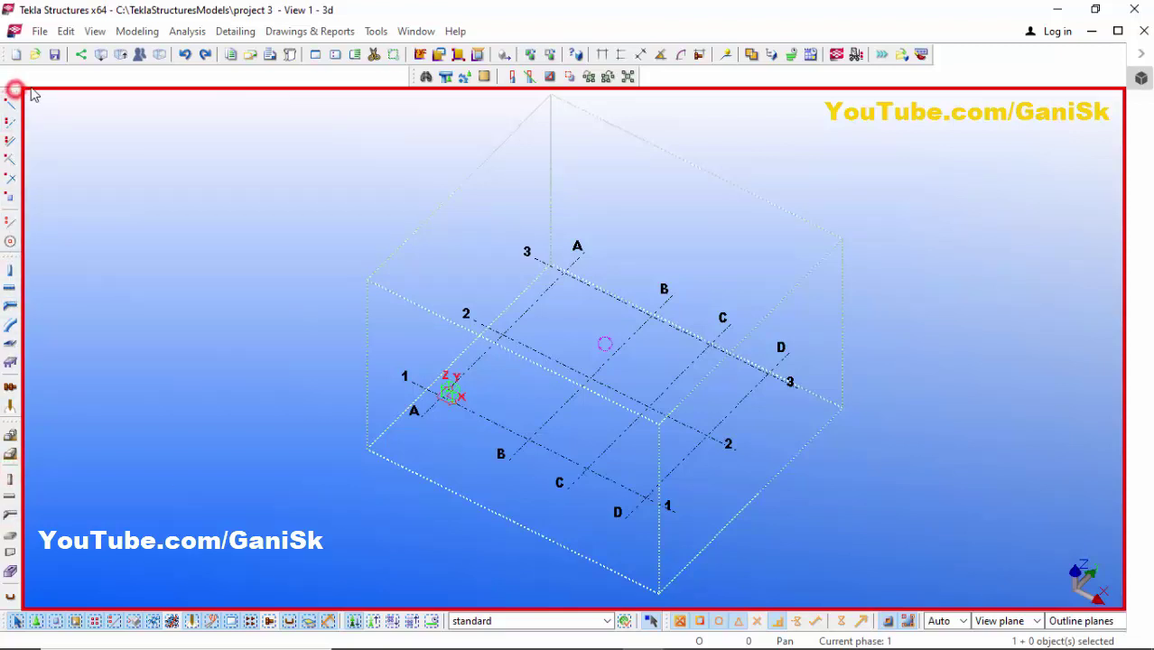
left_click_drag(33, 95, 36, 101)
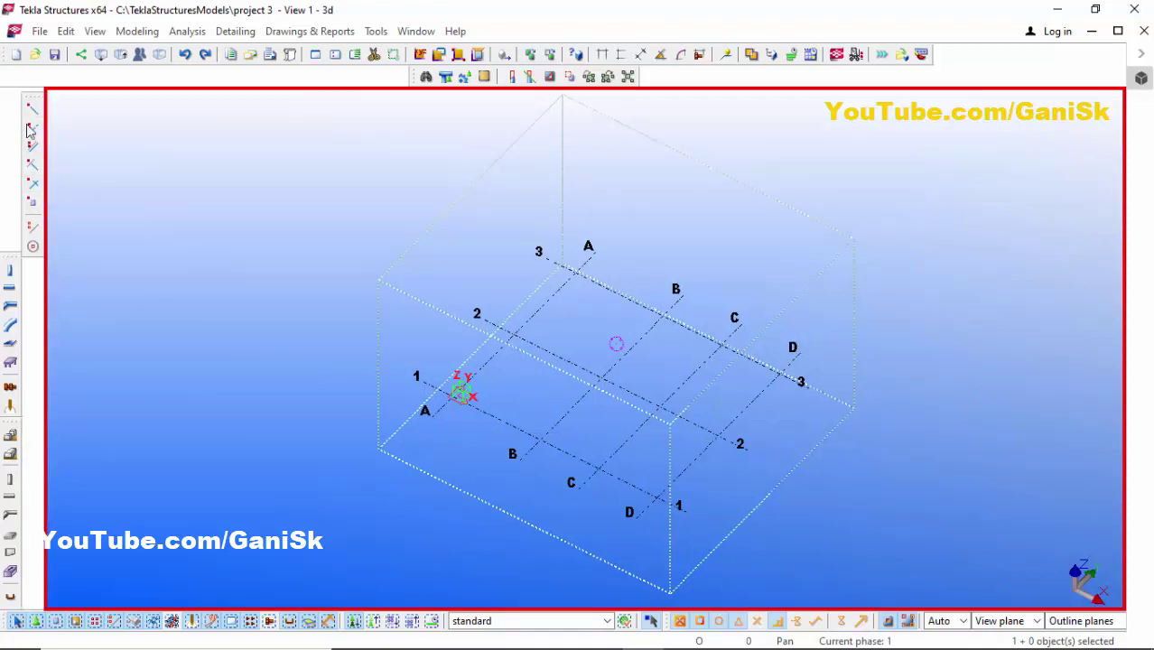
Move the Steel toolbar up to the upper end of the left edge, level with the Points toolbar beside it
left_click(5, 252)
left_click_drag(0, 89, 36, 90)
left_click(37, 94)
Place the Concrete toolbar directly below the Steel toolbar and dock the Detailing toolbar vertically below it
left_click(8, 382)
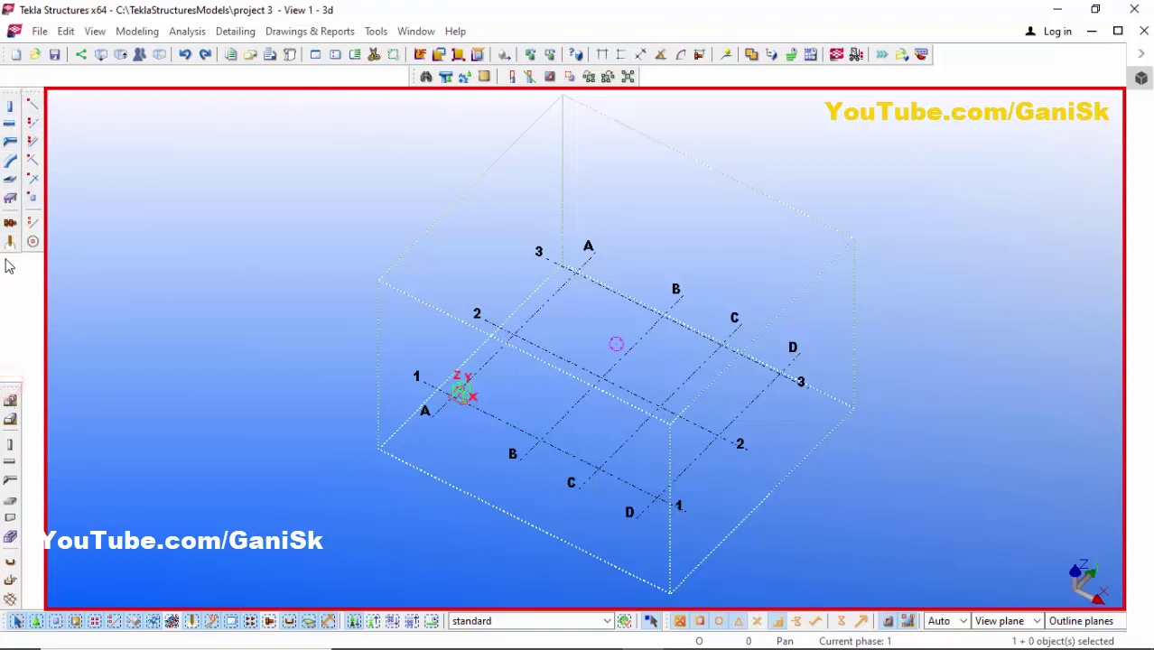
left_click_drag(5, 259, 15, 263)
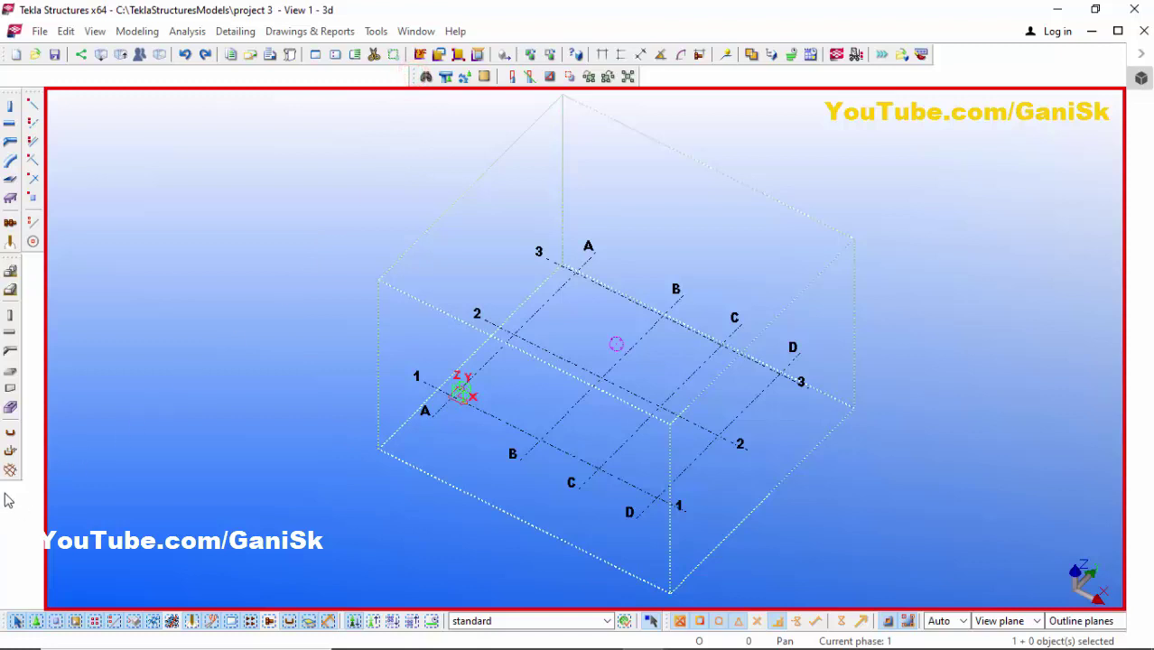
left_click_drag(6, 494, 9, 494)
left_click(204, 421)
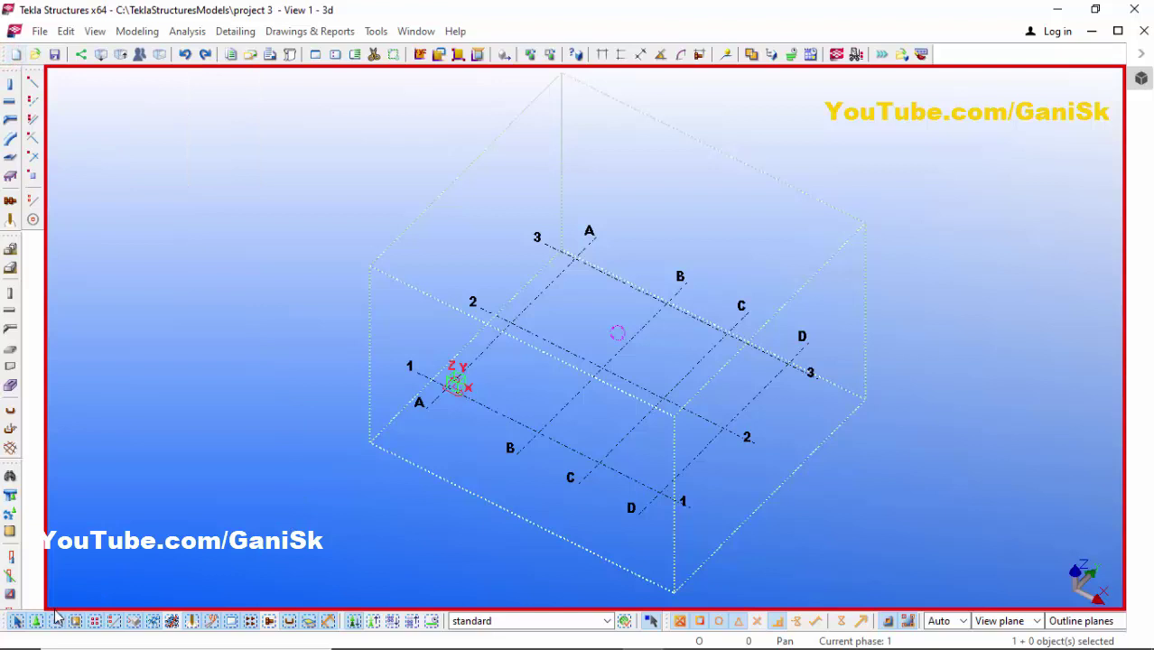
Dock the General toolbar below the model view, above the Selecting toolbar, and float it back over the view
left_click_drag(55, 610, 57, 609)
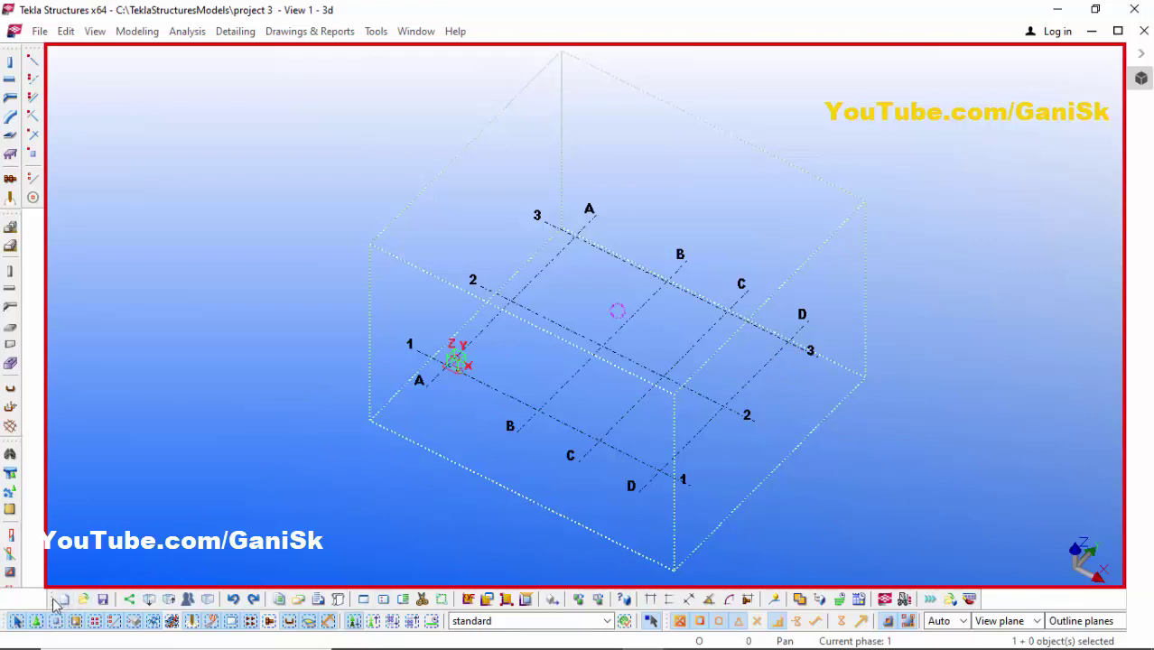
left_click_drag(56, 603, 98, 377)
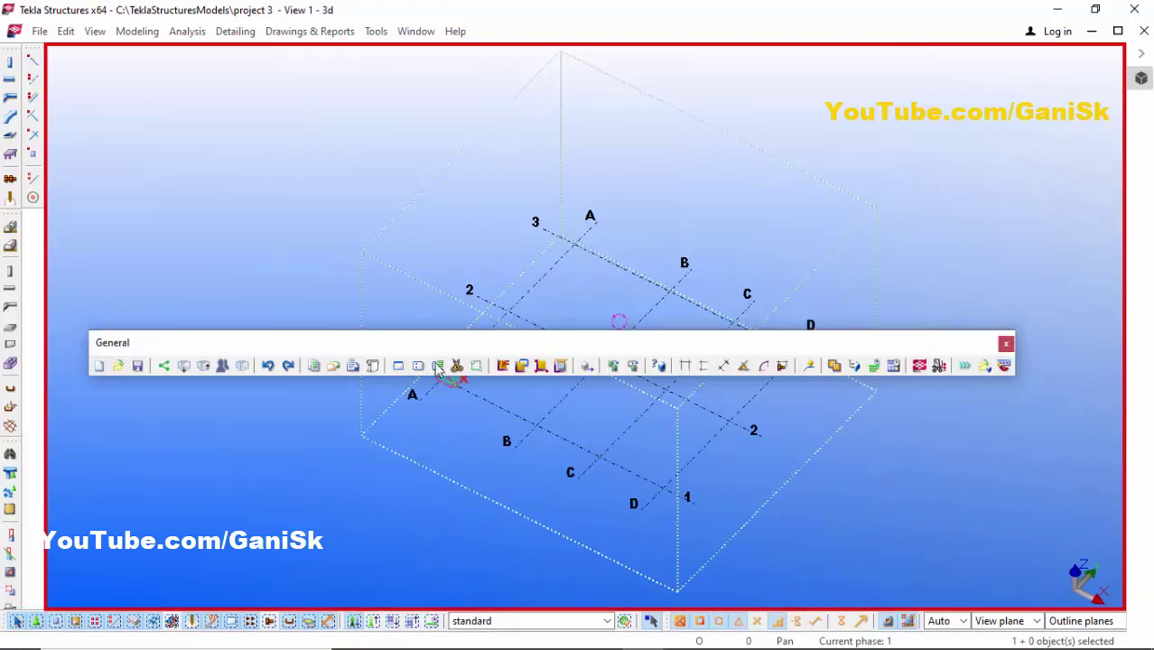
Close the floating General toolbar and show it again
left_click(1005, 344)
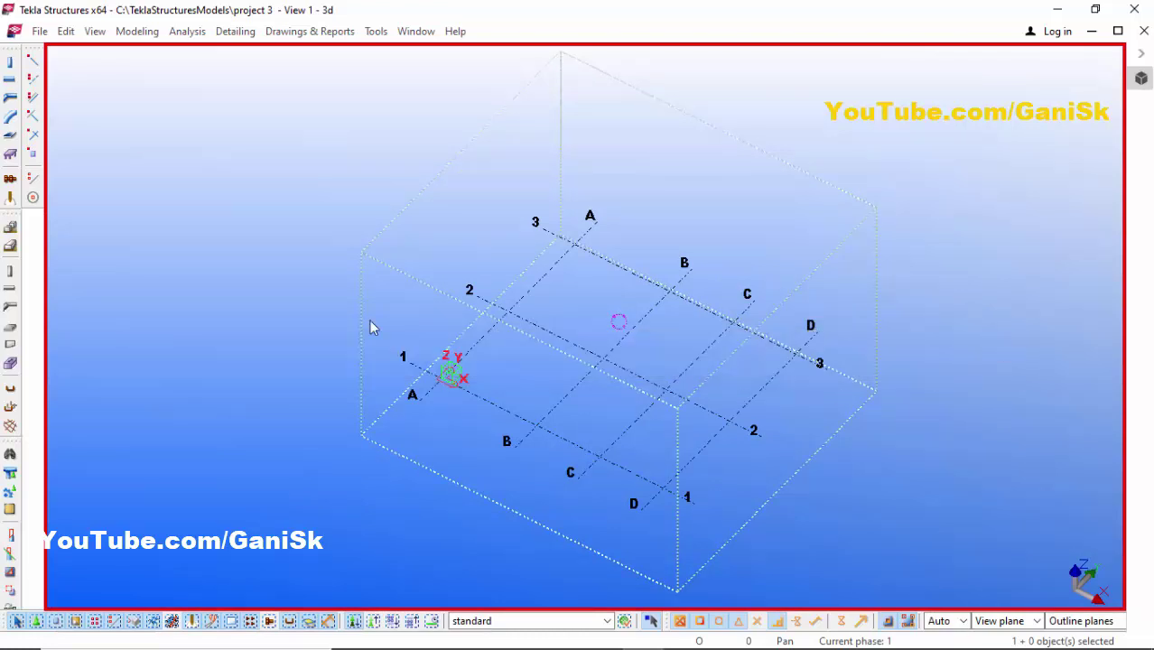
left_click(375, 31)
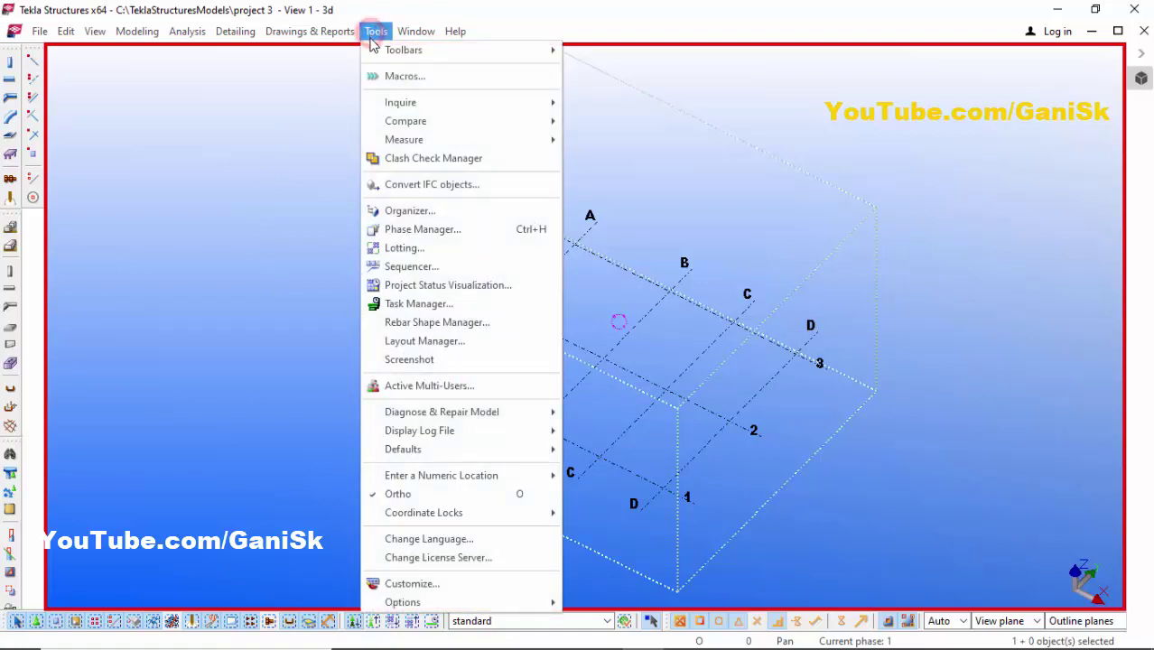
mouse_move(397, 49)
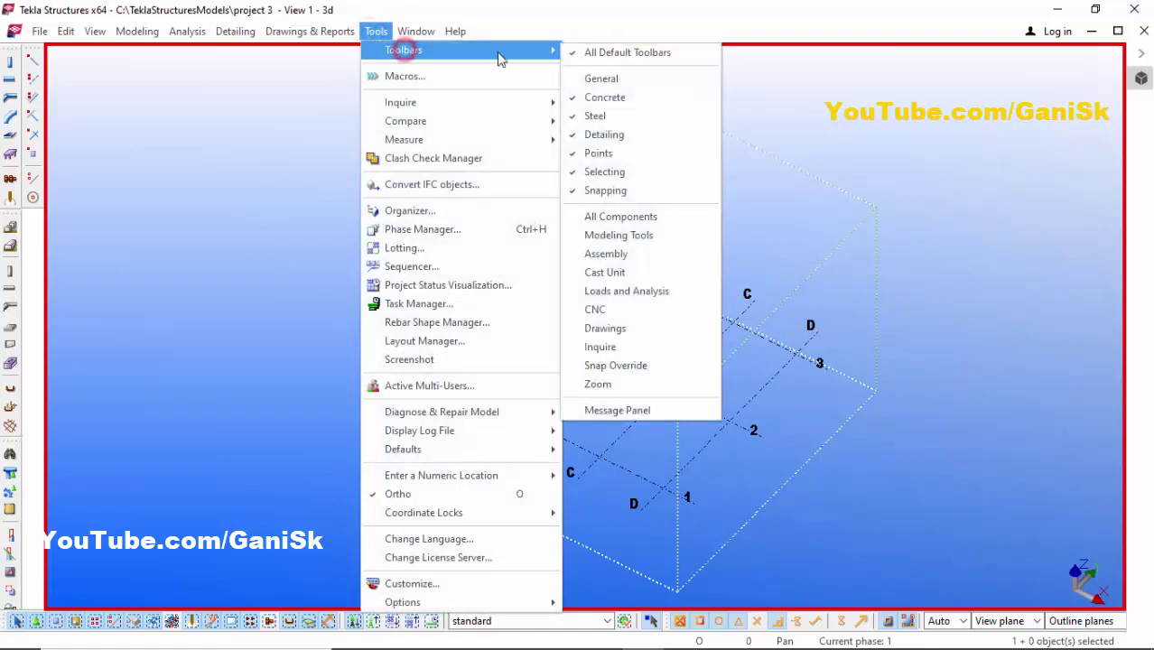
left_click(571, 81)
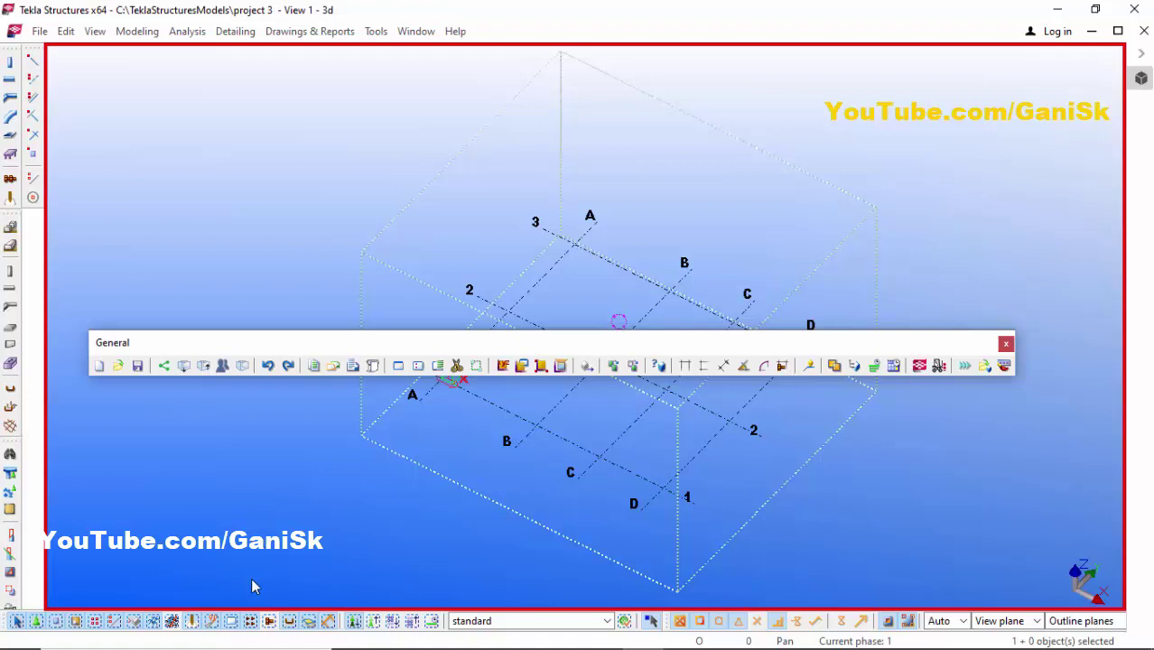
Dock the General toolbar in the same row after the Selecting toolbar and float it over the model view again
mouse_move(251, 594)
left_mouse_down()
mouse_move(236, 587)
mouse_move(240, 610)
left_mouse_up()
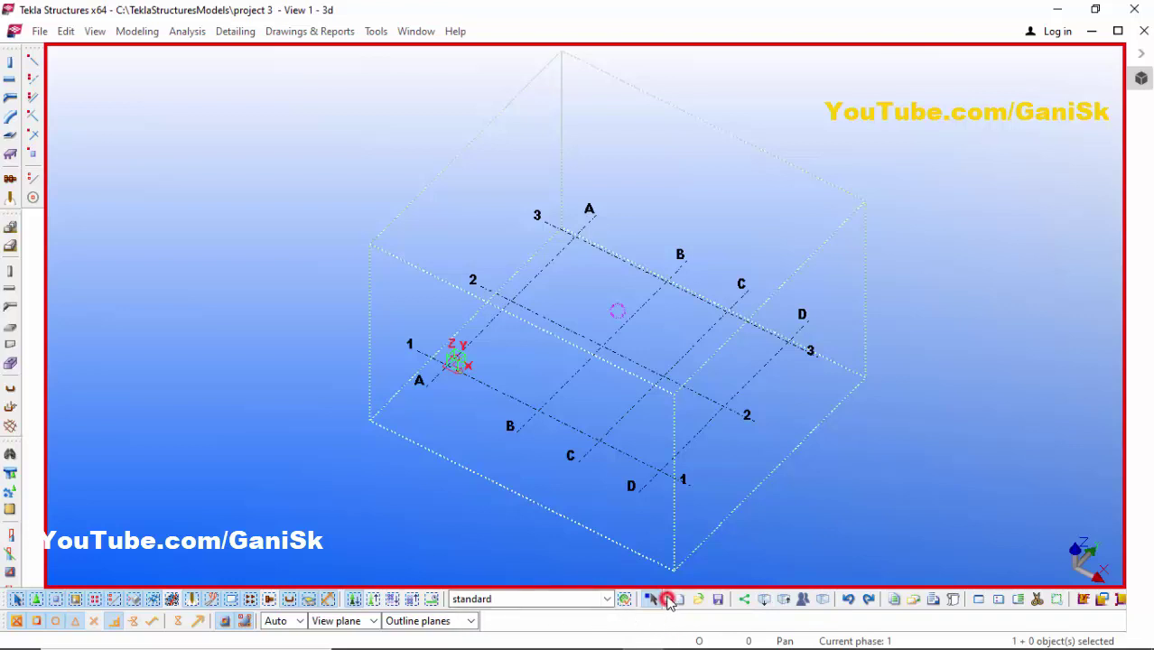
left_click_drag(665, 598, 648, 481)
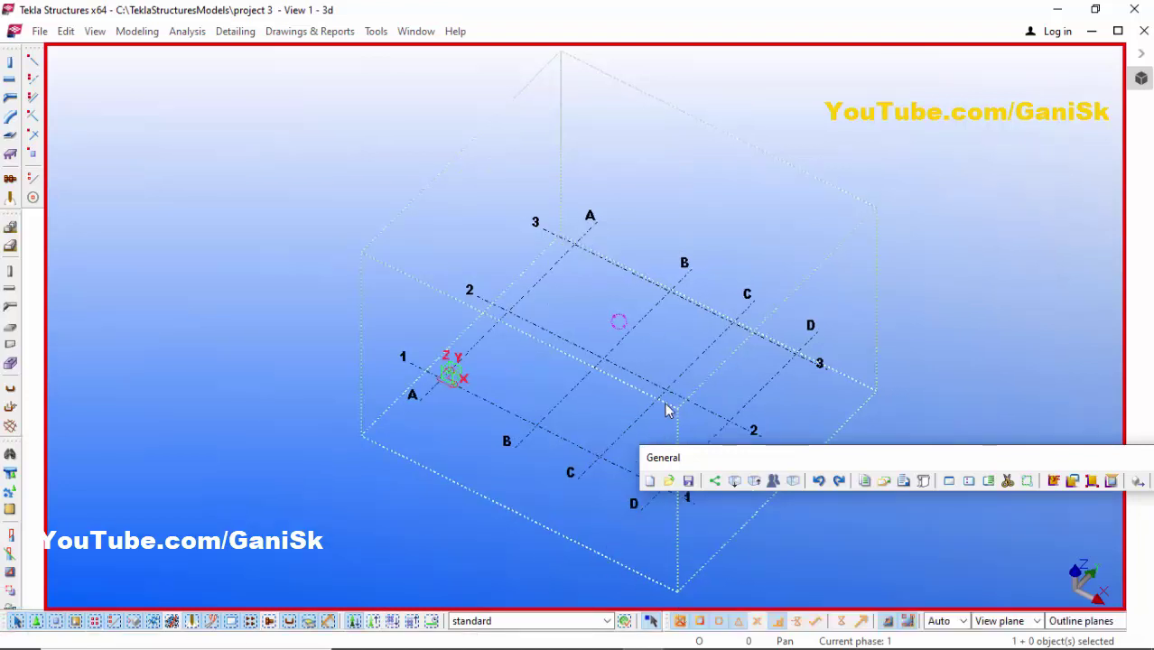
left_click(660, 458)
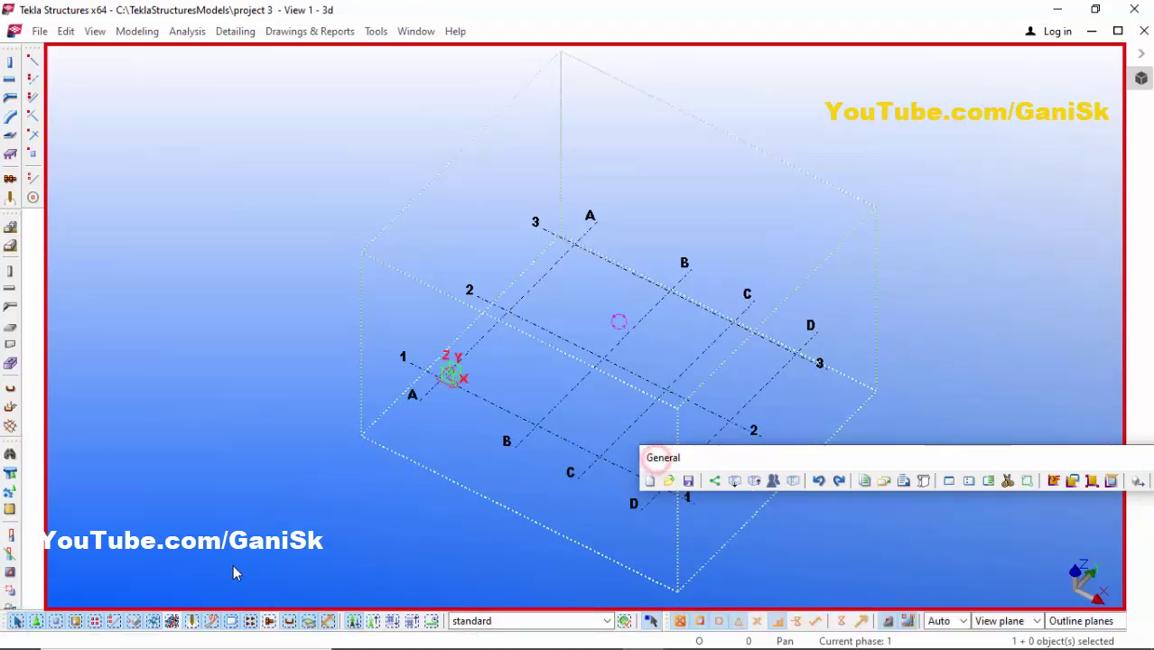
Dock the General toolbar in its own row above the Selecting and Snapping toolbars and float it once more
left_click_drag(76, 582, 89, 601)
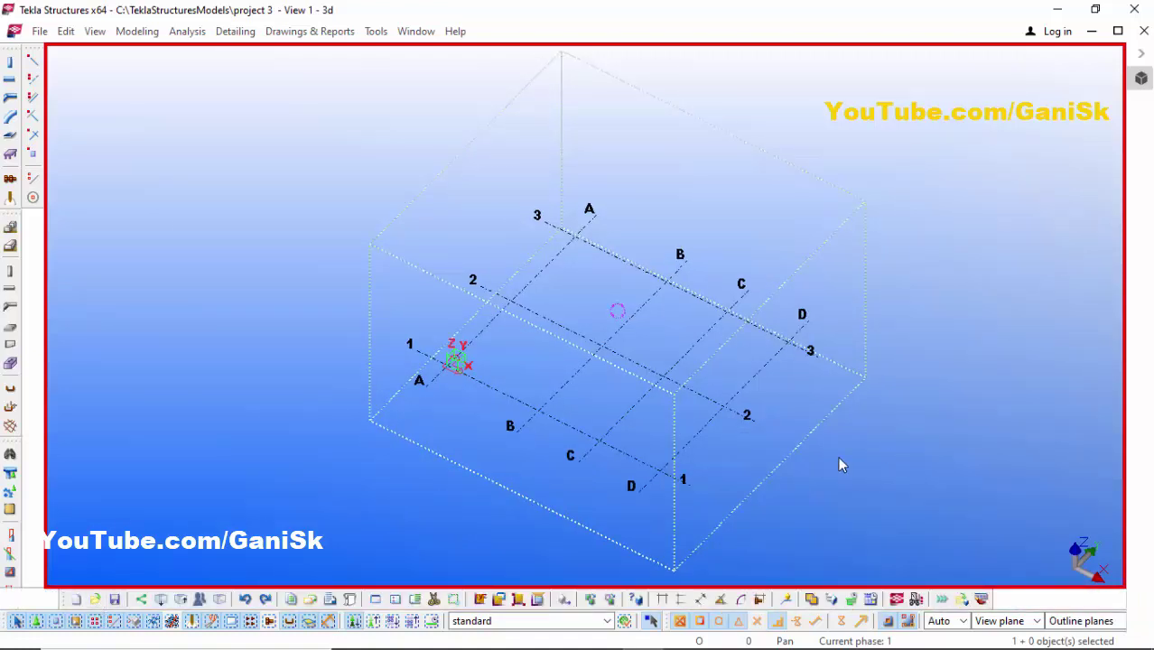
left_click_drag(66, 603, 184, 363)
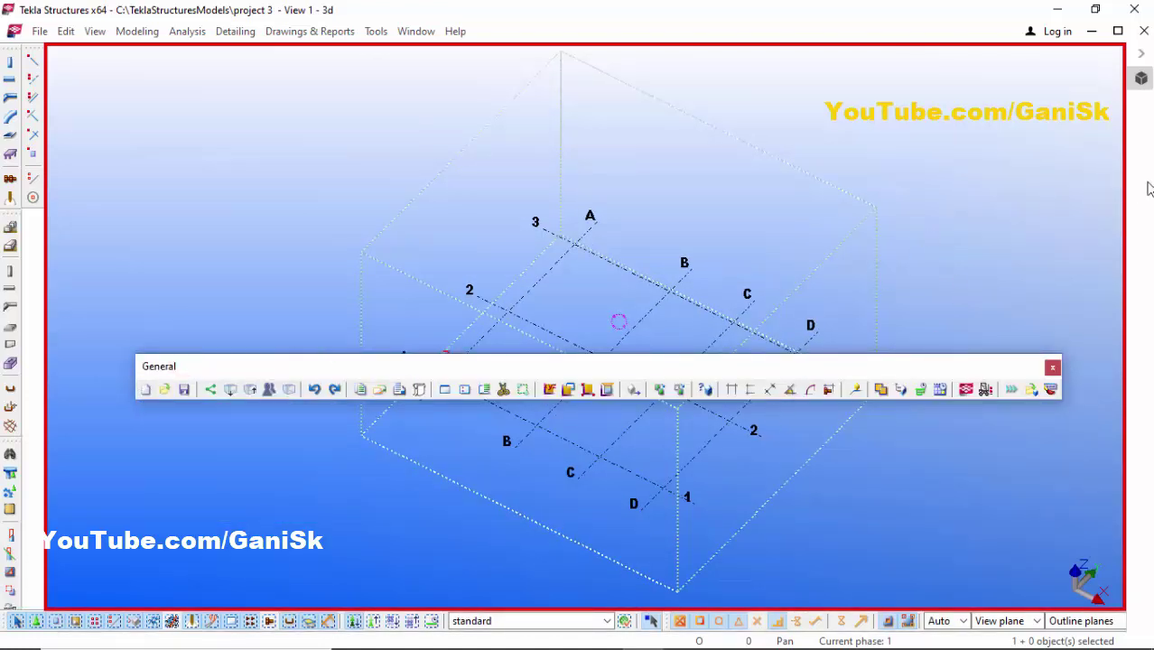
Dock the General toolbar vertically along the model view's right edge and move it to a horizontal row above the view
left_click_drag(1126, 148, 1128, 185)
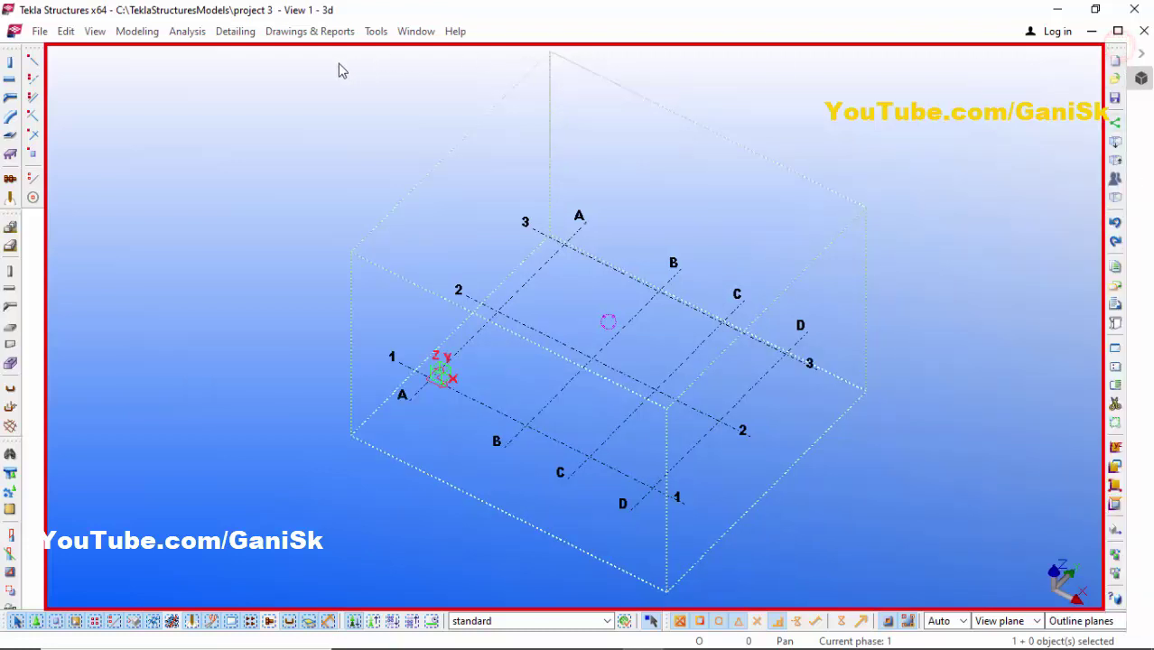
left_click_drag(132, 35, 11, 54)
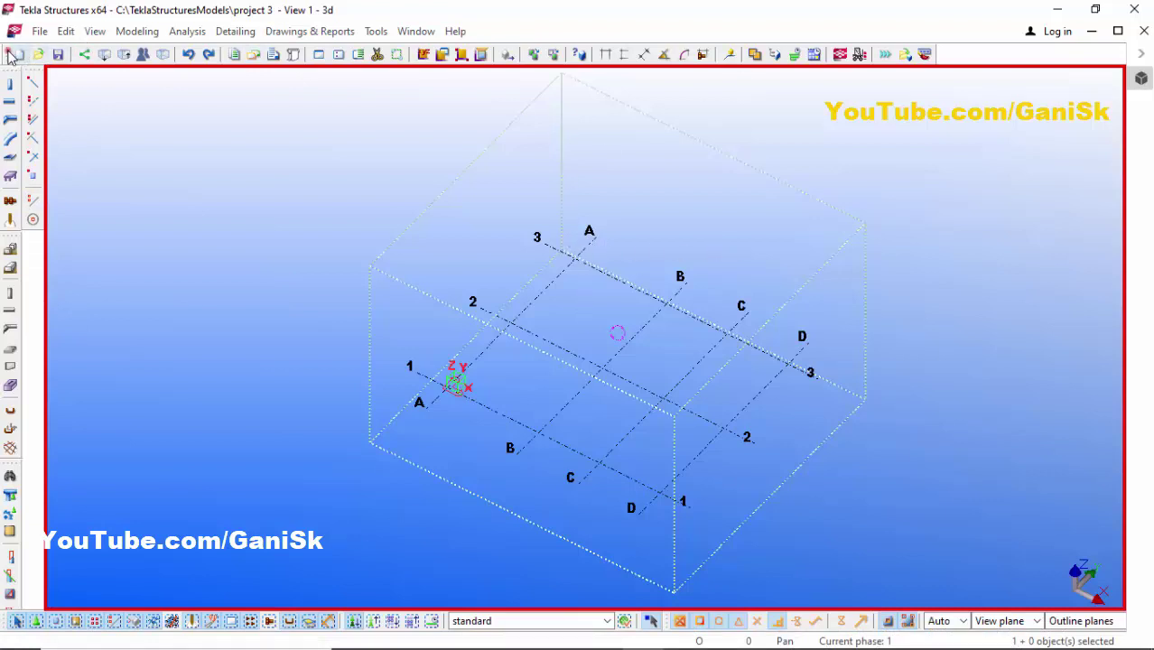
Float the General toolbar over the upper part of the model view and close it
left_click_drag(9, 52, 131, 184)
left_click(1042, 156)
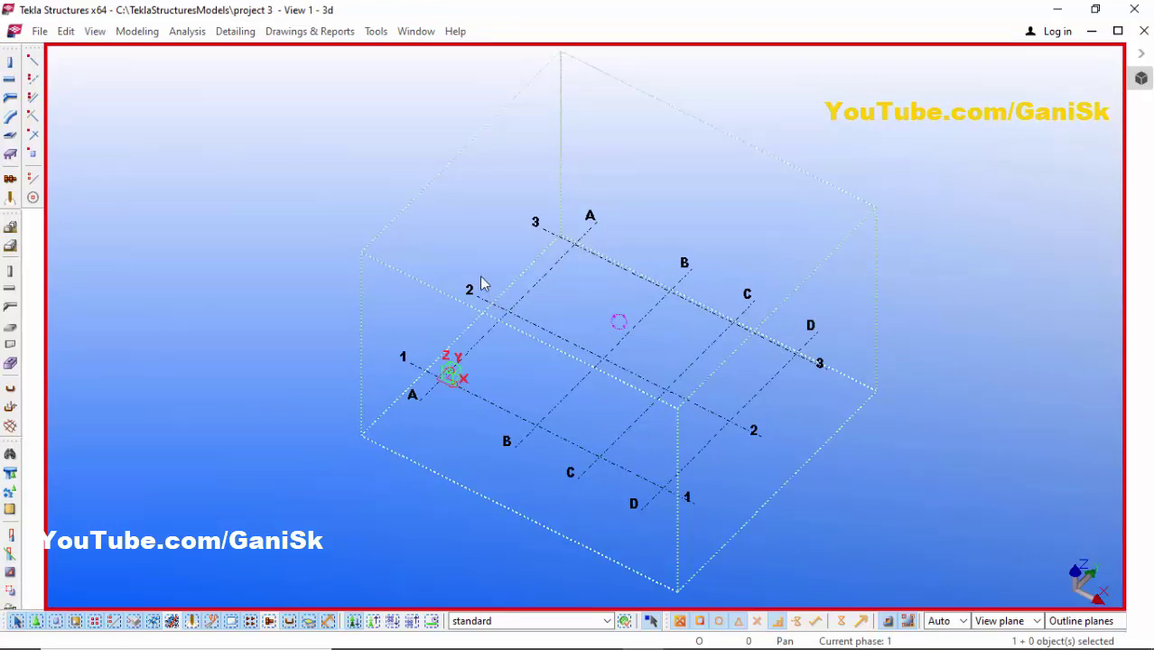
Show the hidden General toolbar again over the model view
left_click(375, 33)
left_click(379, 50)
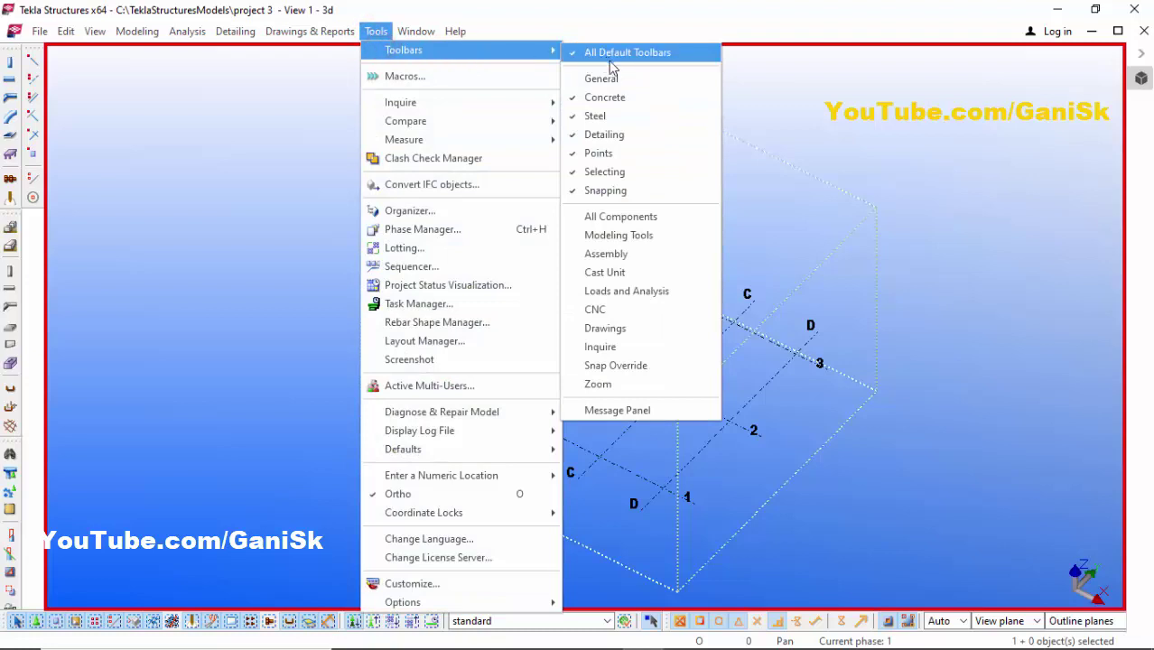
left_click(578, 79)
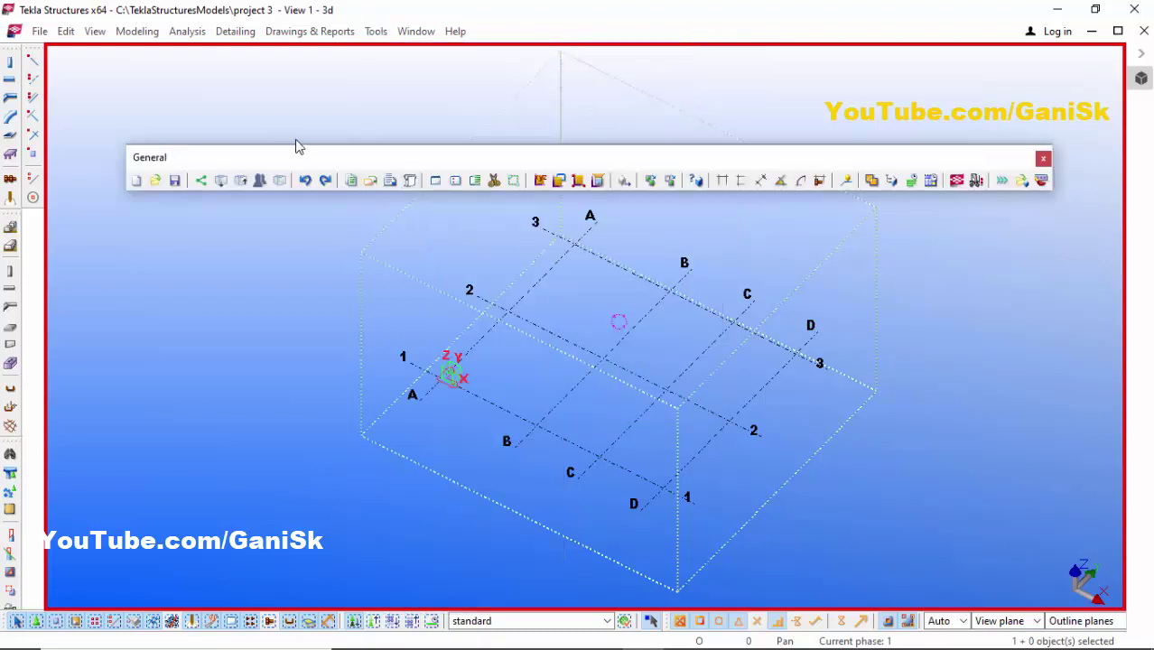
Close the floating General toolbar and switch off all default toolbars at once
left_click(1043, 159)
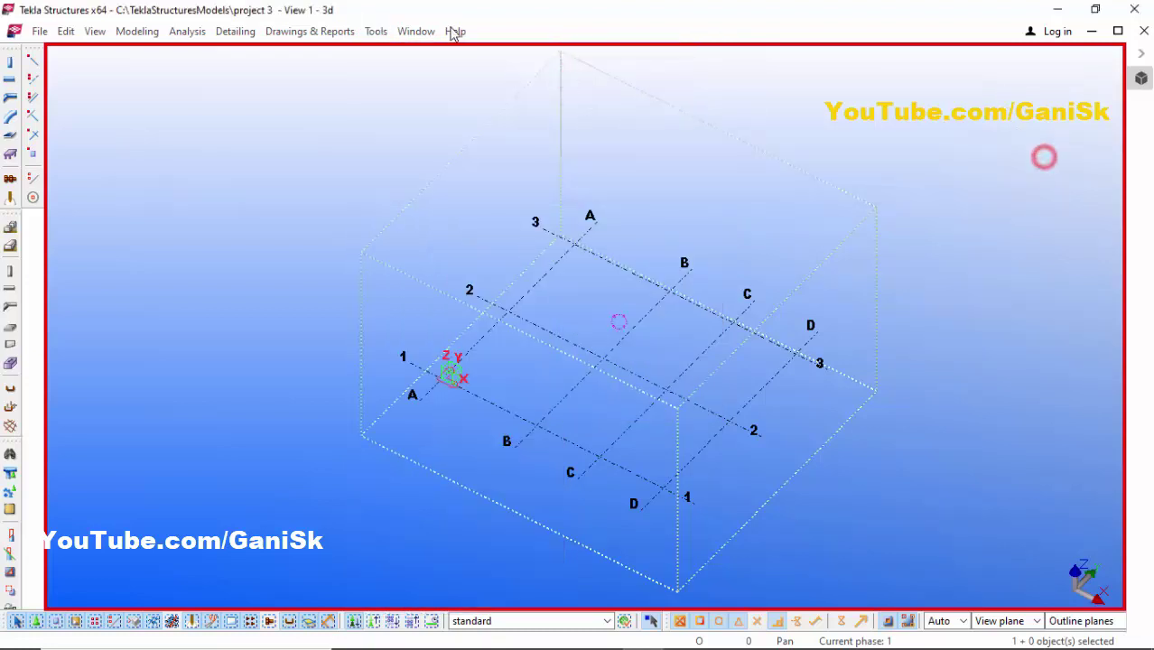
left_click(376, 31)
left_click(402, 49)
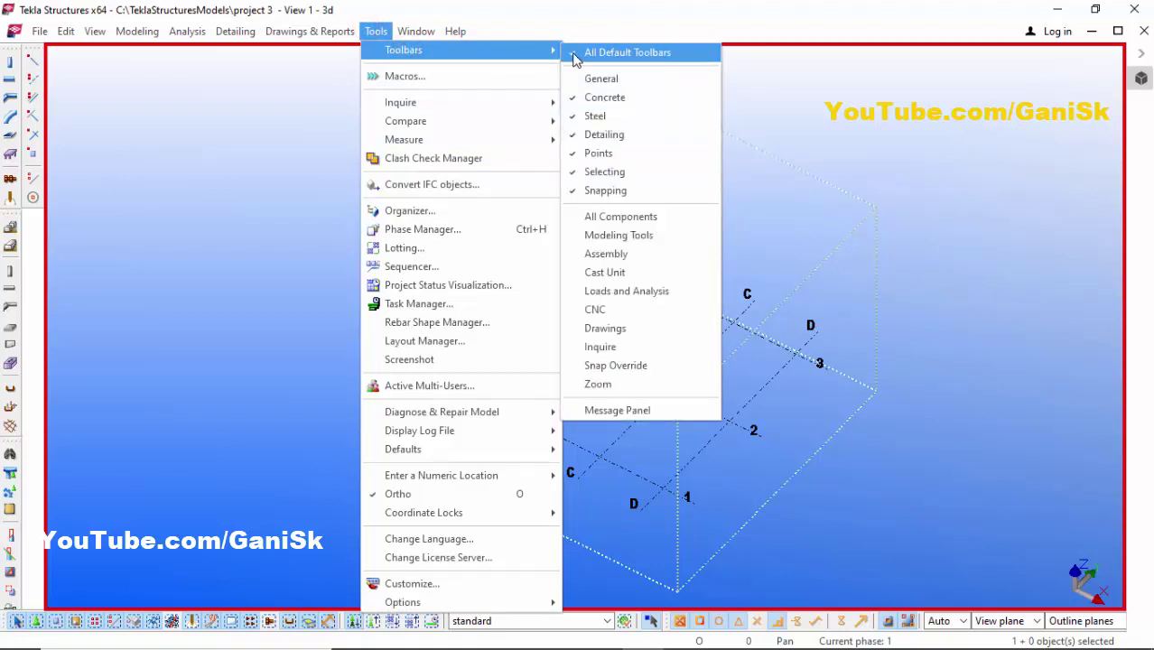
left_click(578, 55)
Switch all default toolbars back on together
left_click(369, 33)
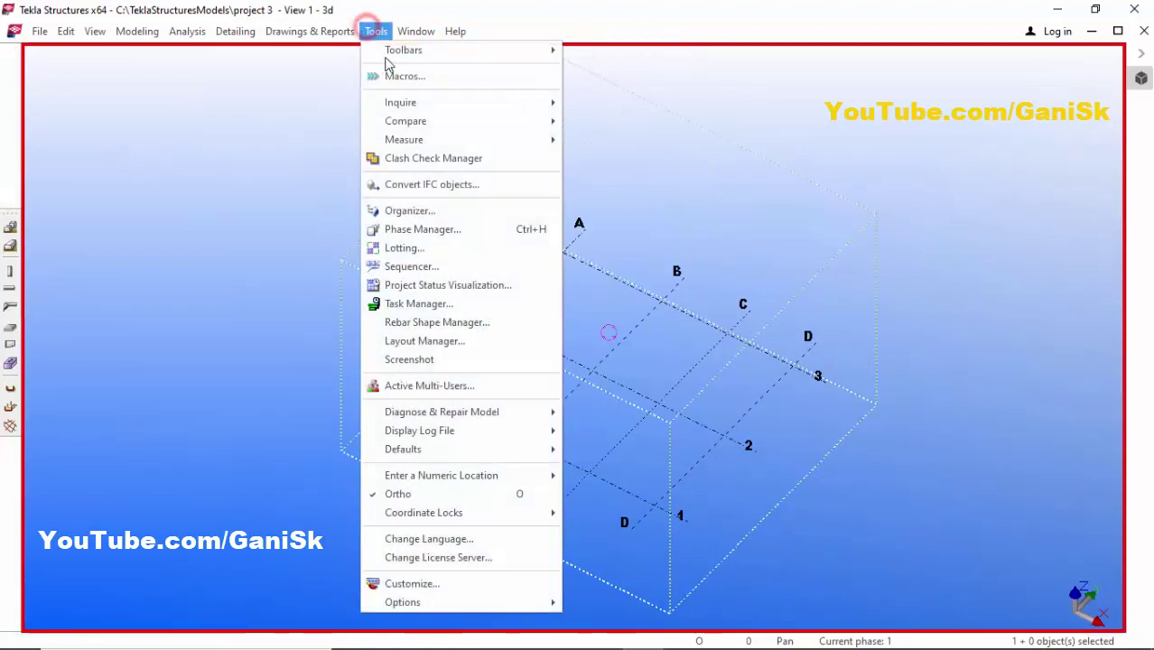
mouse_move(520, 51)
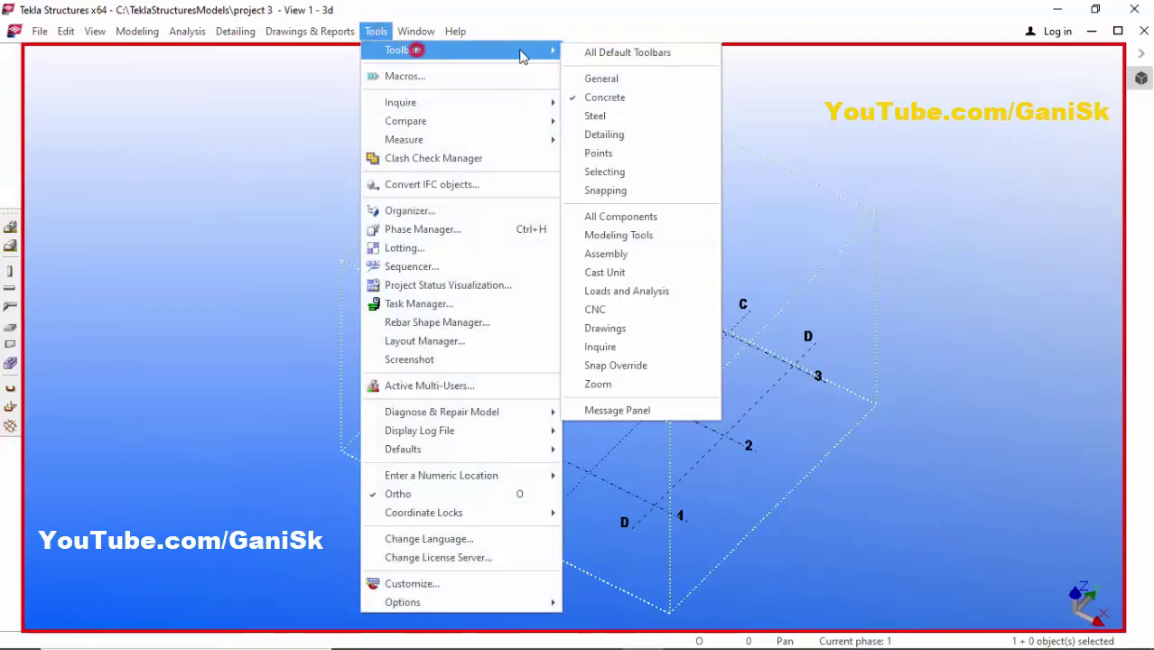
left_click(572, 53)
Dock the floating General toolbar in a horizontal row directly above the model view
left_click(436, 156)
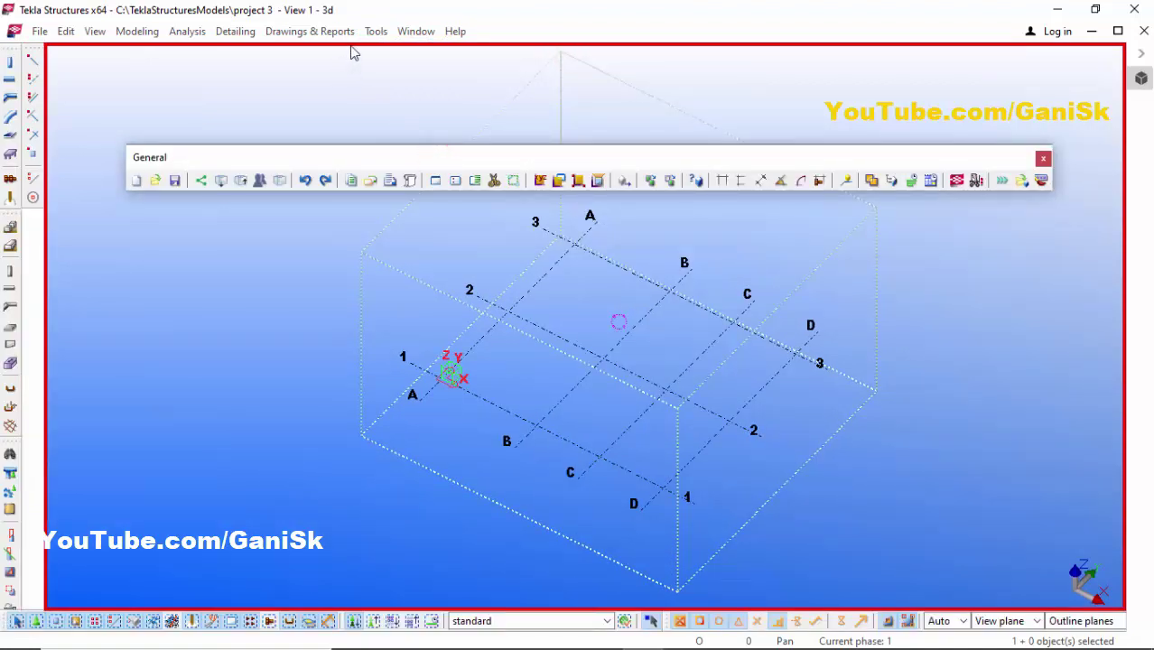
left_click_drag(353, 45, 355, 83)
left_click(342, 179)
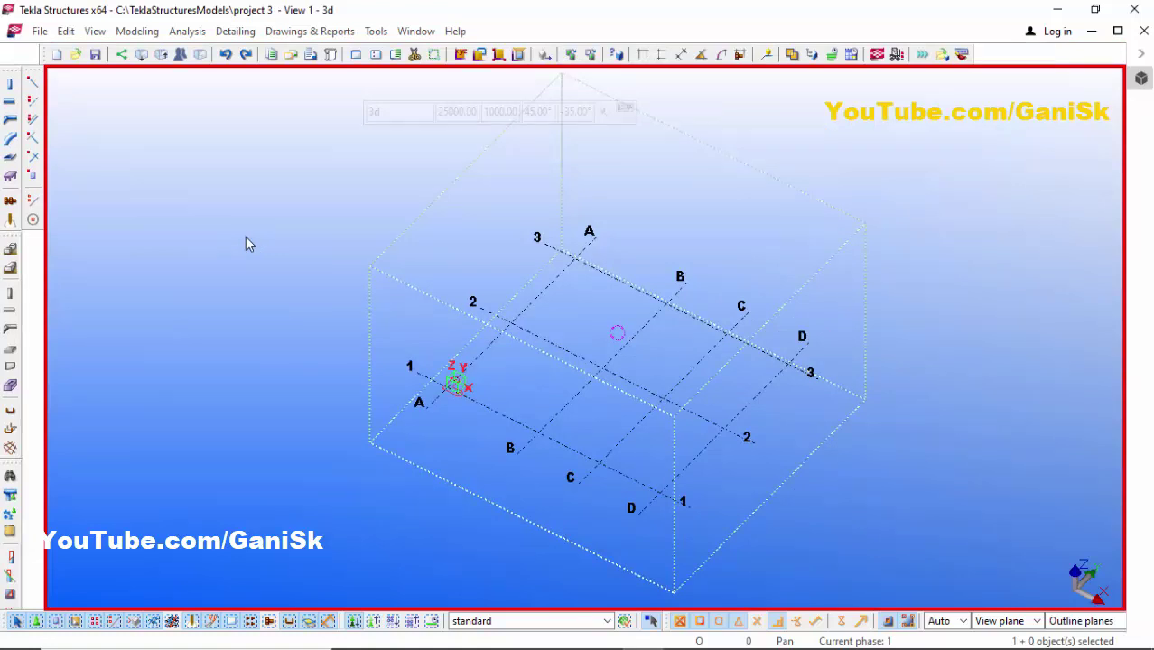
scroll(539, 308, "up", 3)
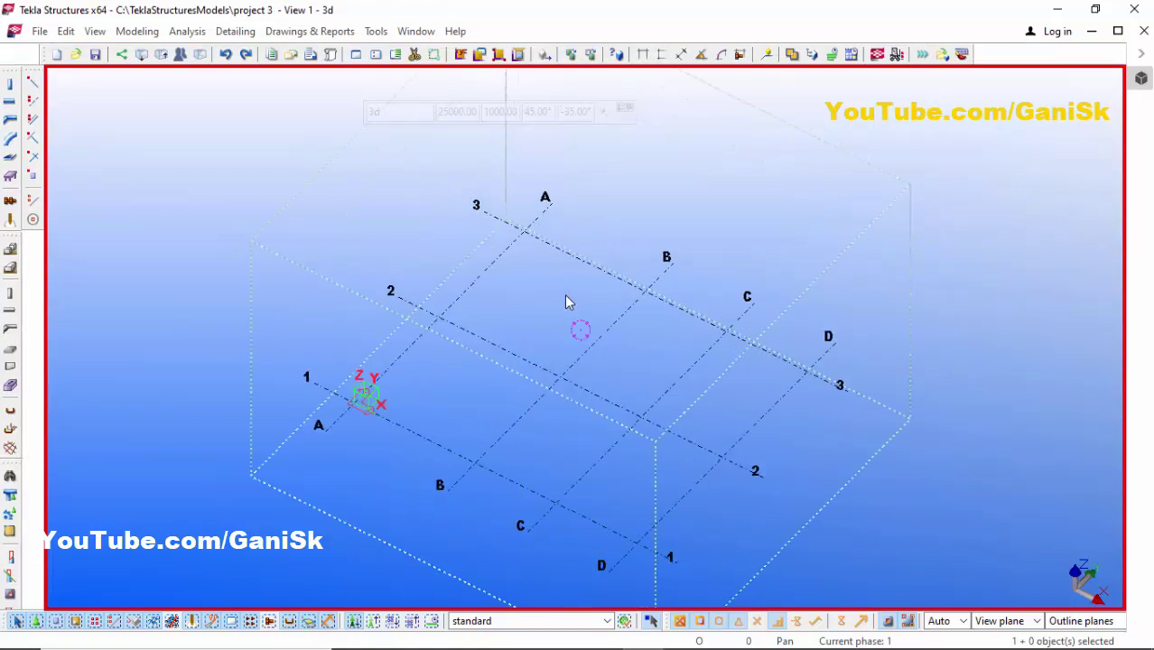